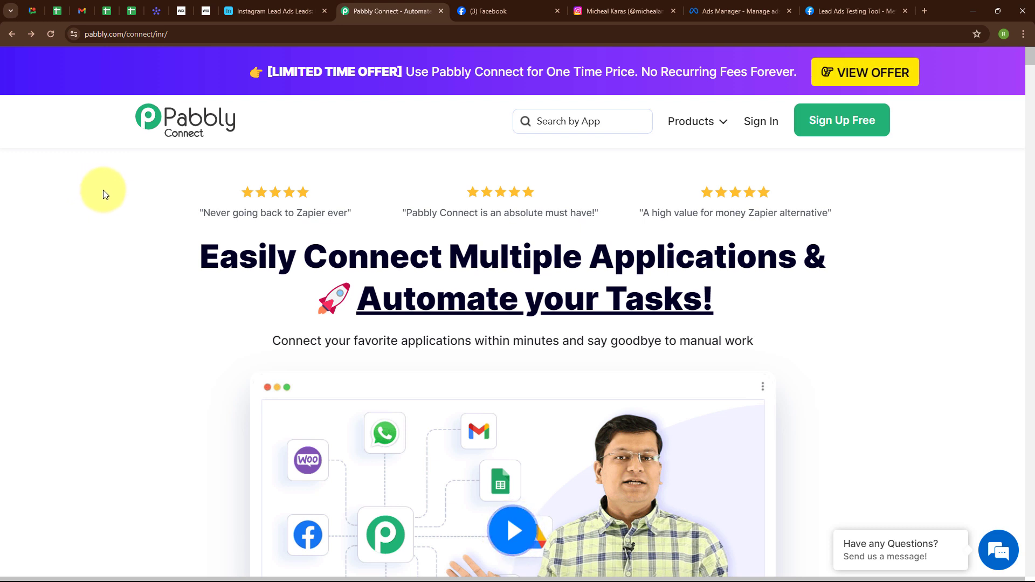
Review the Instagram profile and check the Peak Performance Physio Facebook page's linked accounts in its settings
click(613, 19)
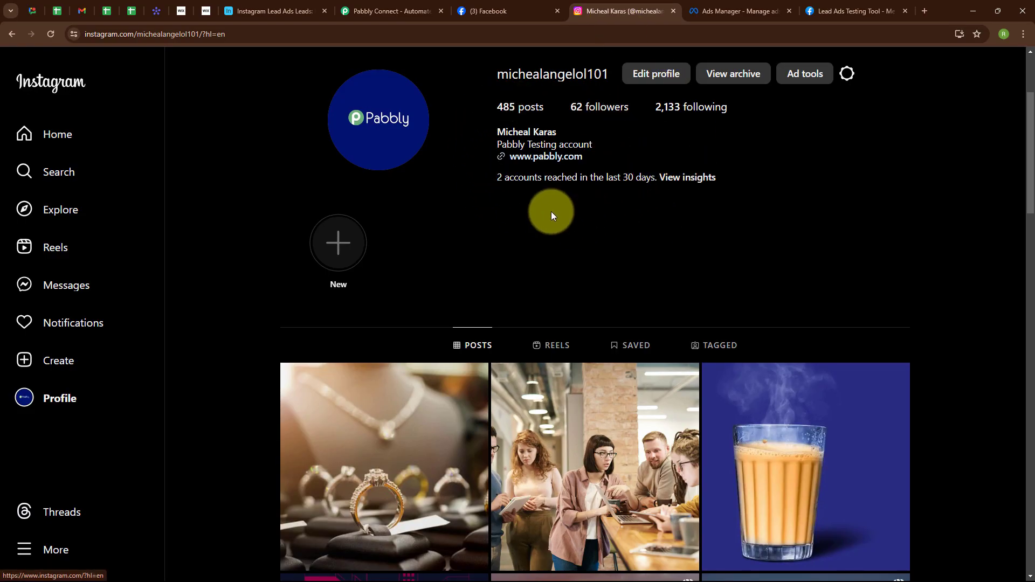
click(491, 6)
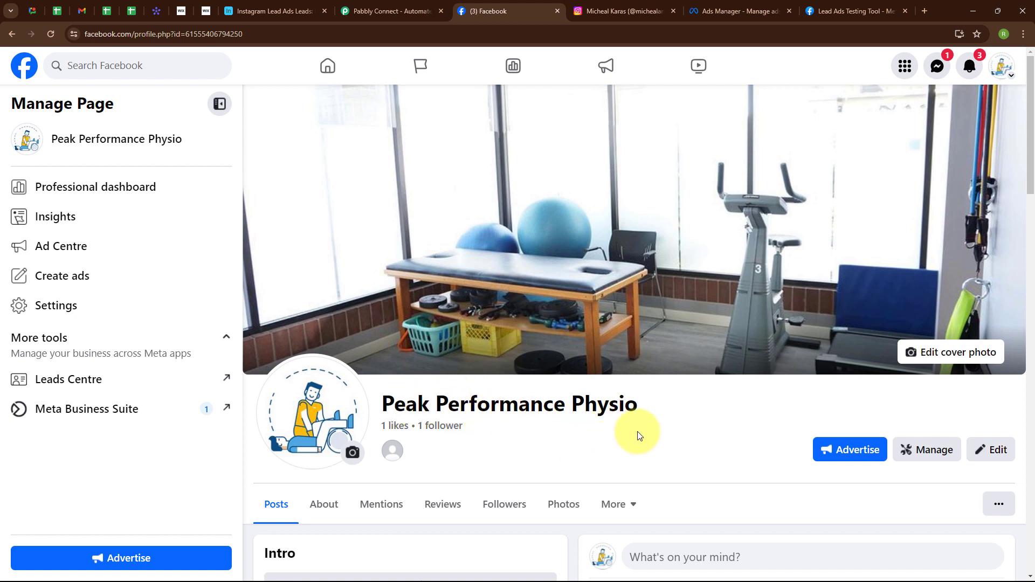
click(111, 306)
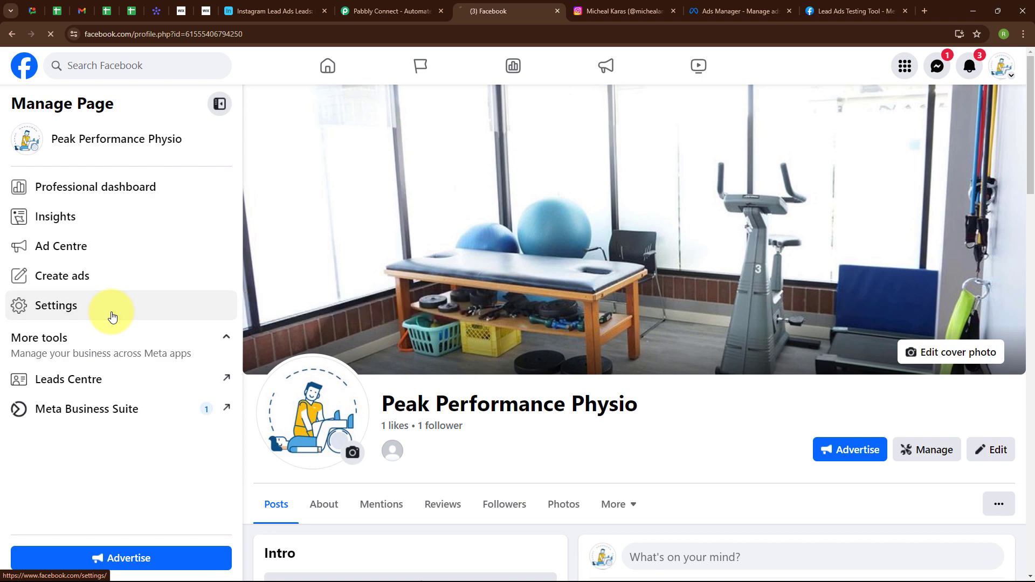
scroll(121, 310, down, 3)
scroll(124, 310, down, 5)
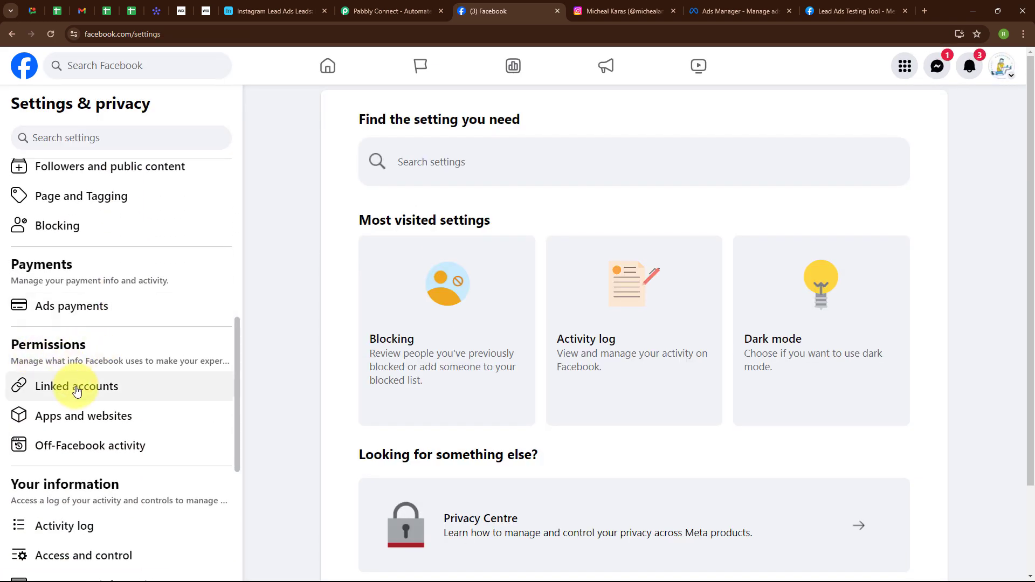
click(77, 390)
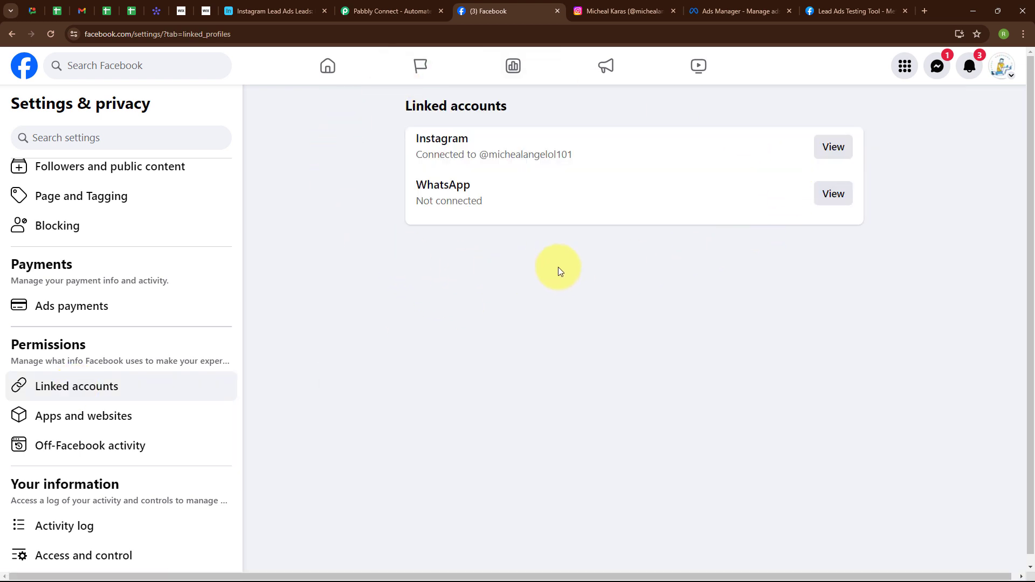
click(10, 34)
click(10, 35)
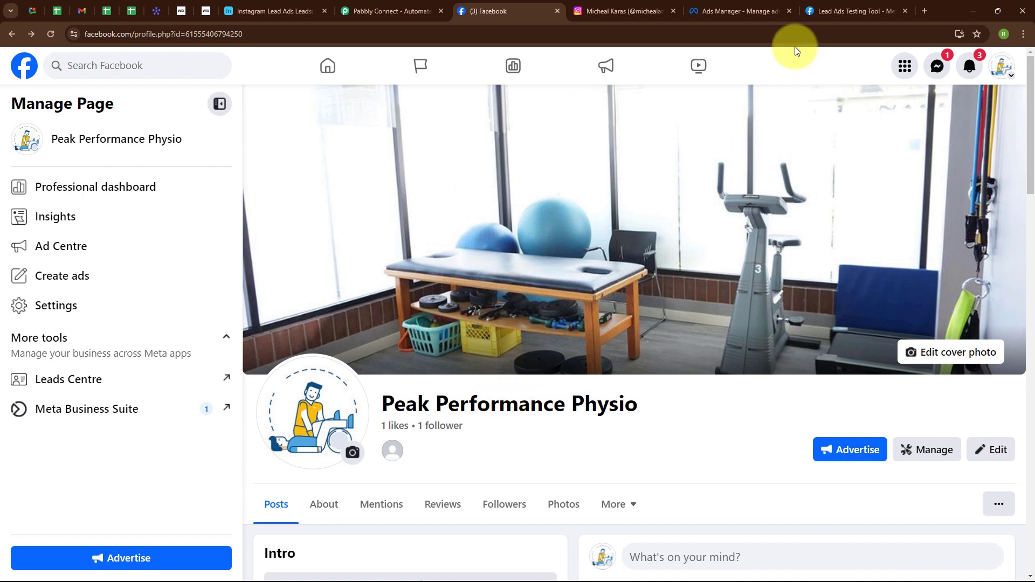
Review the New Leads ad's settings in Ads Manager and the Instagram Lead Ads Leads table in Airtable
click(736, 11)
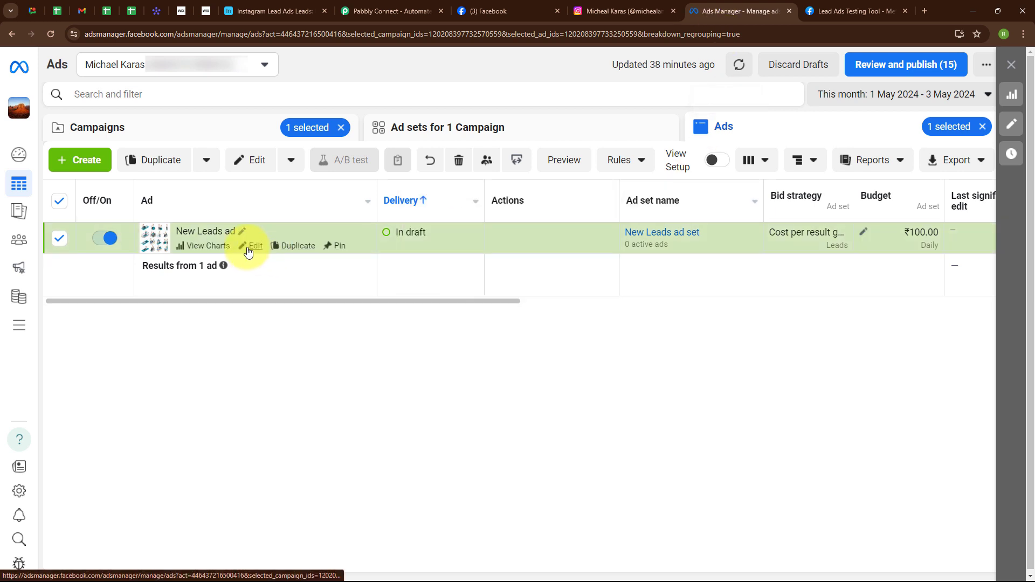
click(248, 252)
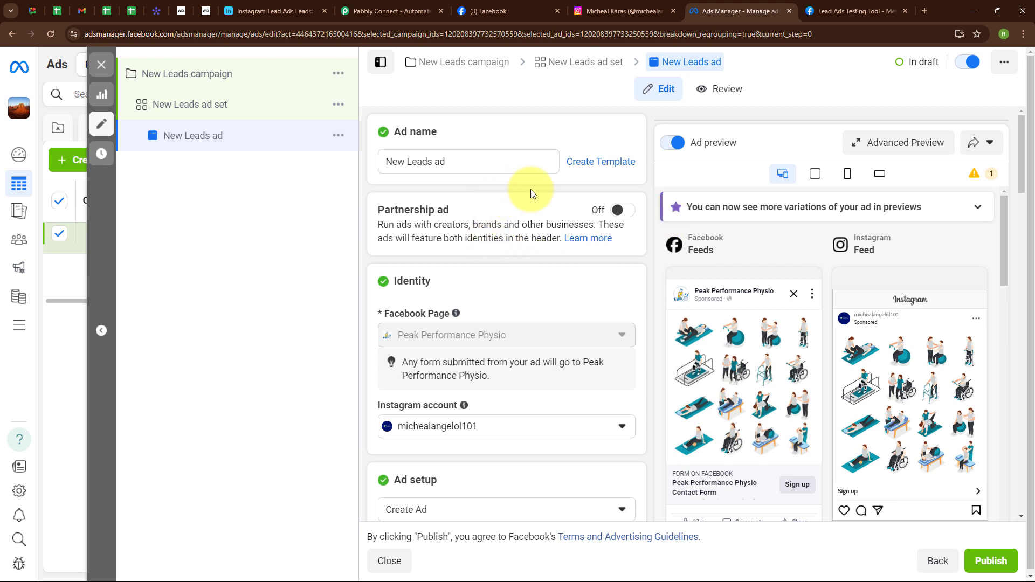
click(295, 6)
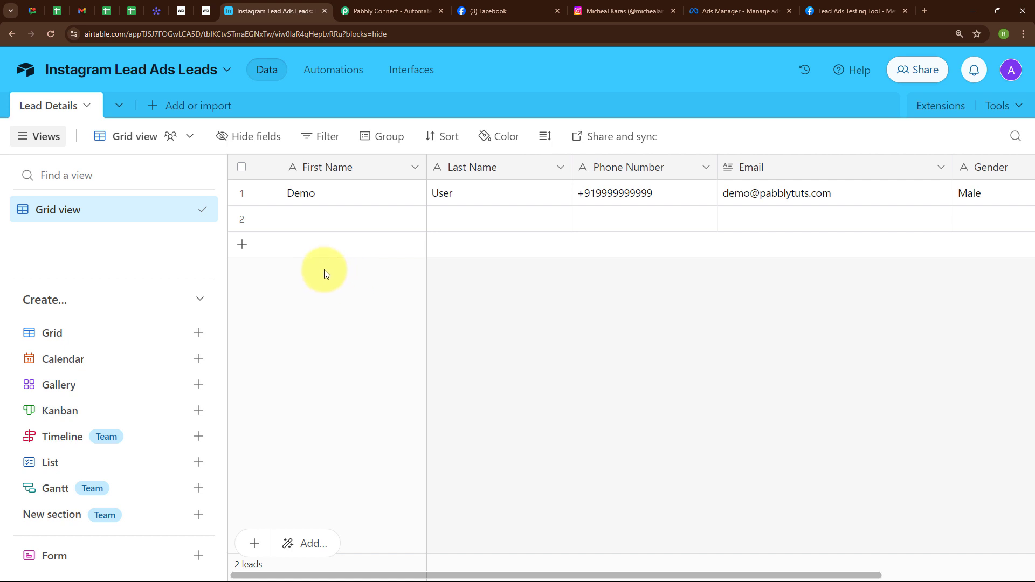
Switch to the Pabbly site, sign in with the existing account and access Pabbly Connect
click(390, 8)
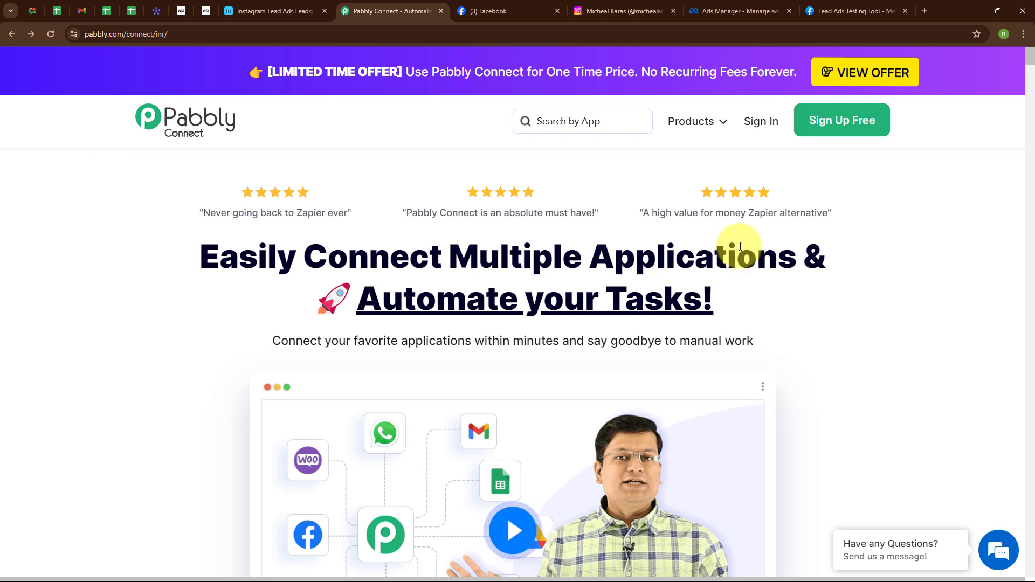
click(182, 29)
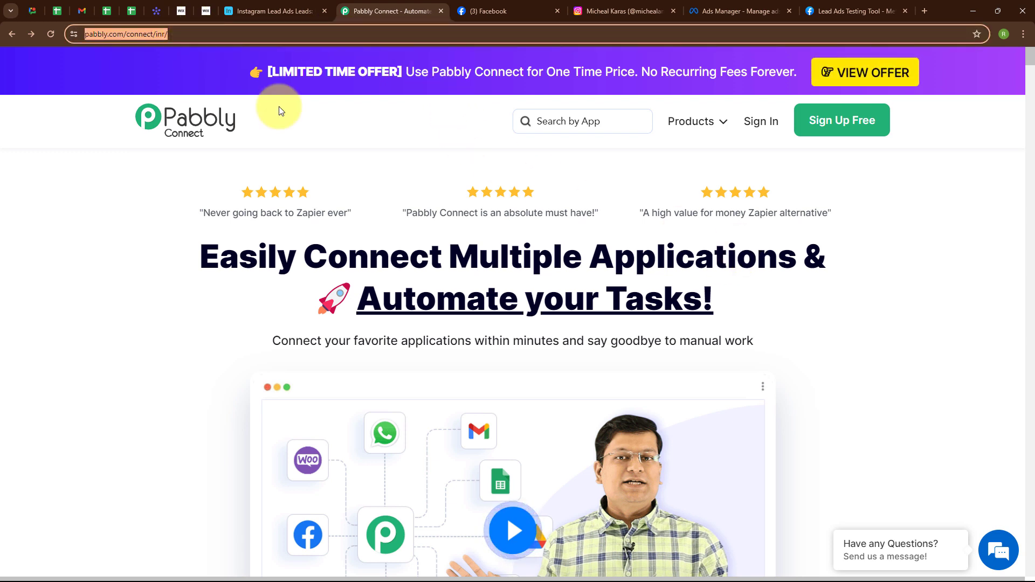
click(337, 160)
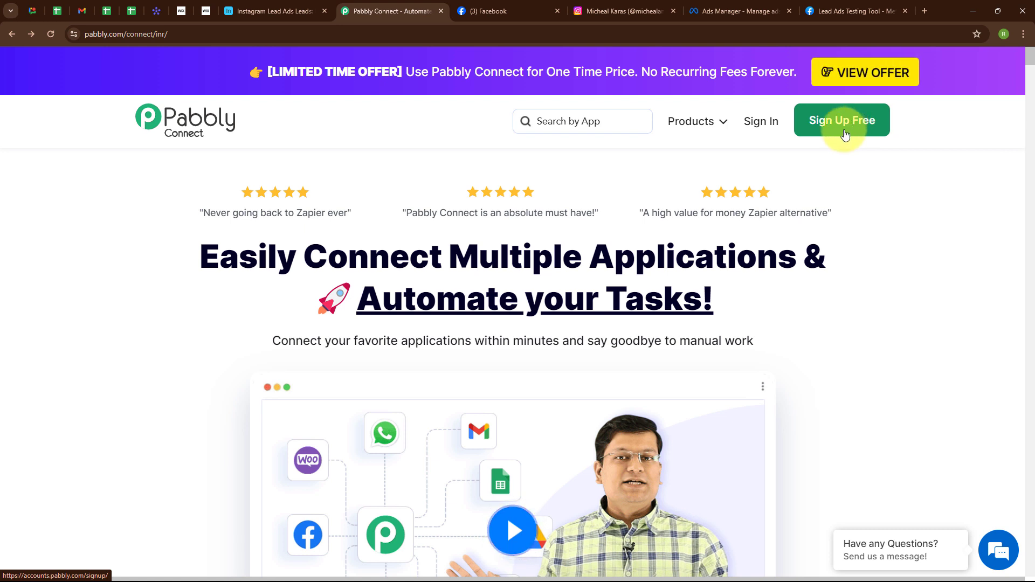
click(762, 128)
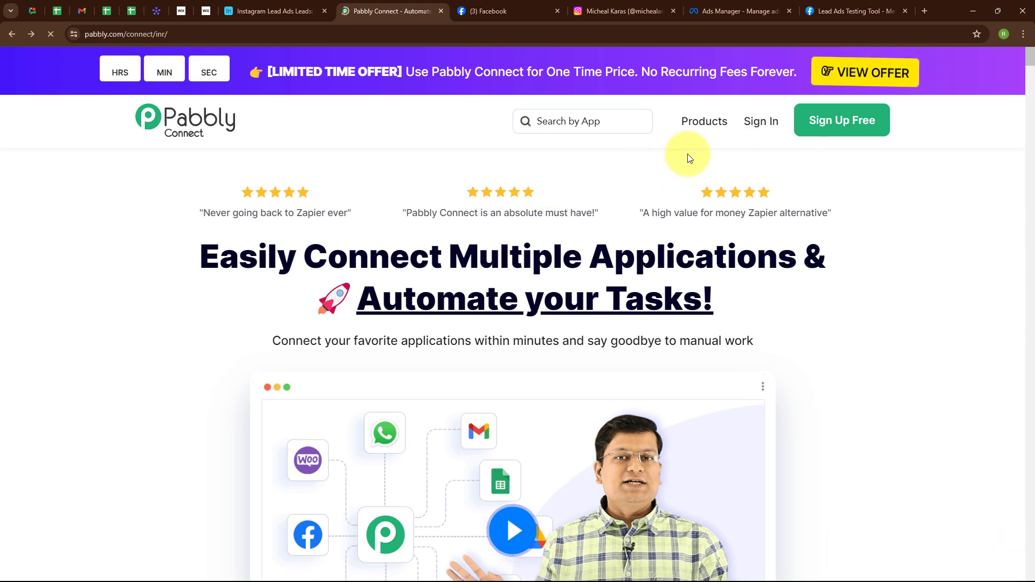
click(758, 125)
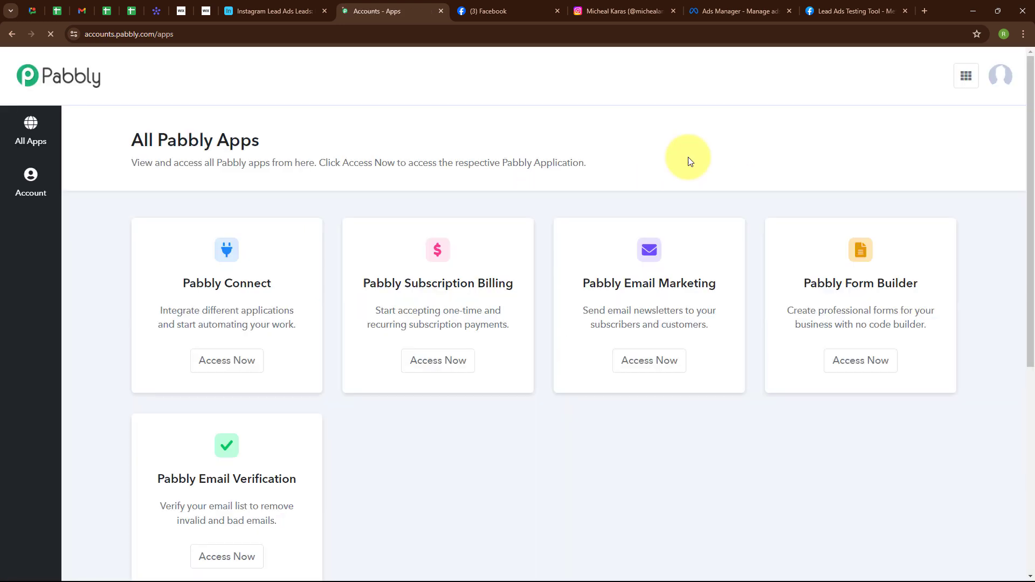
drag(130, 139, 400, 139)
click(401, 139)
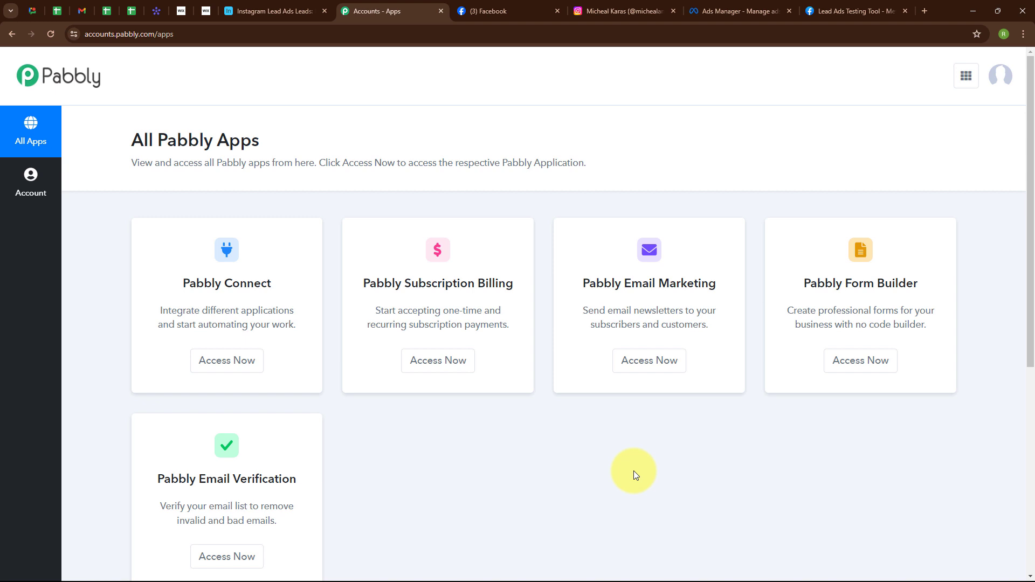
click(235, 372)
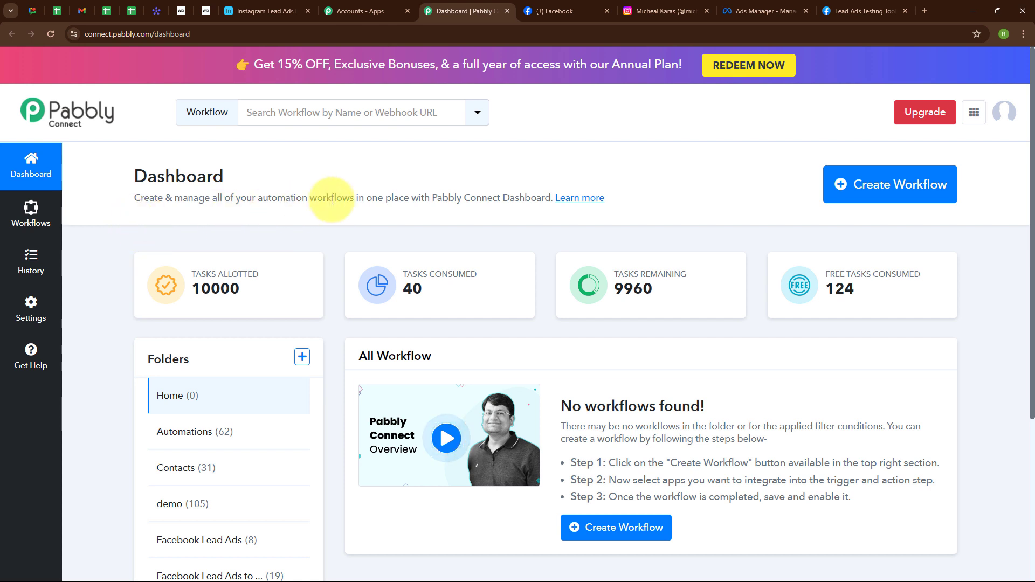
Create a workflow named "Add Instagram Lead Ads Lead to Airtable" in the Automations folder
click(892, 195)
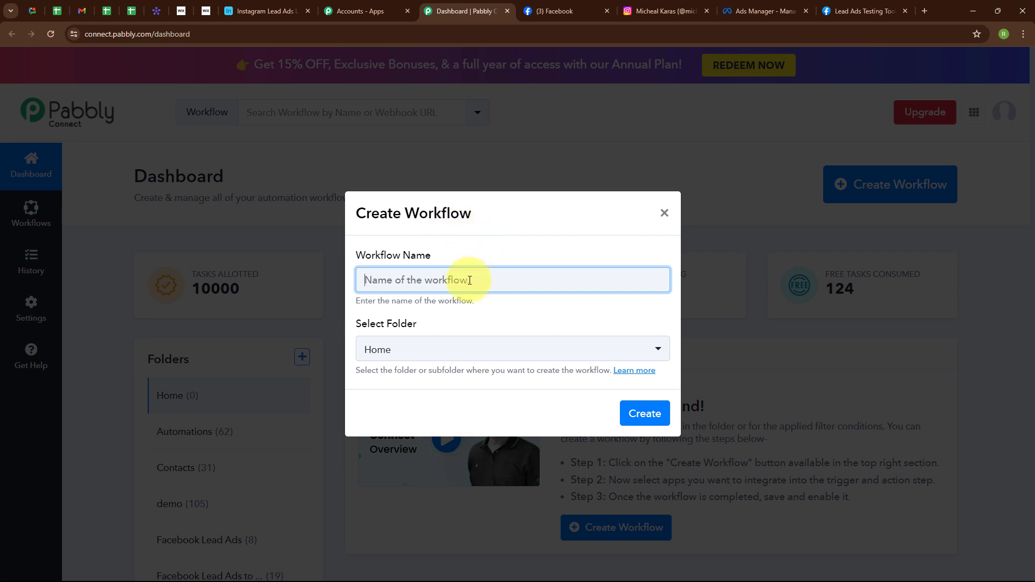
text(Add Instagram Lead Ads Lead to Airtable)
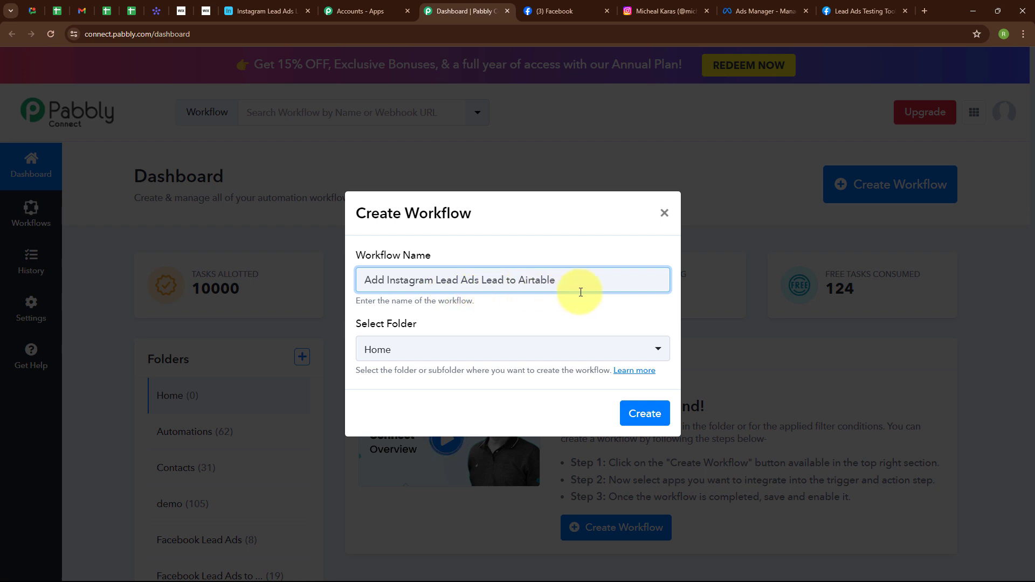
click(385, 350)
click(384, 160)
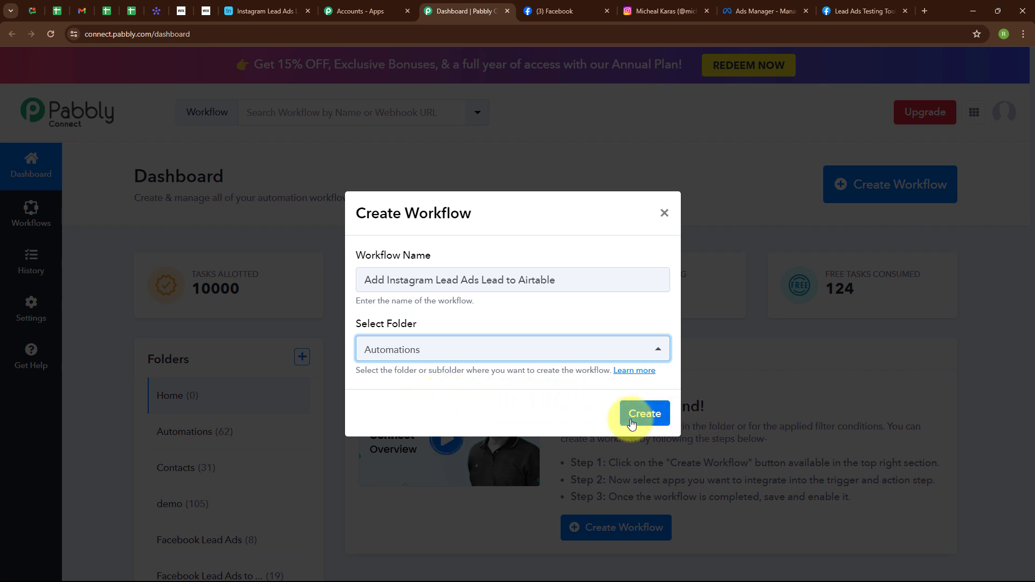
click(649, 414)
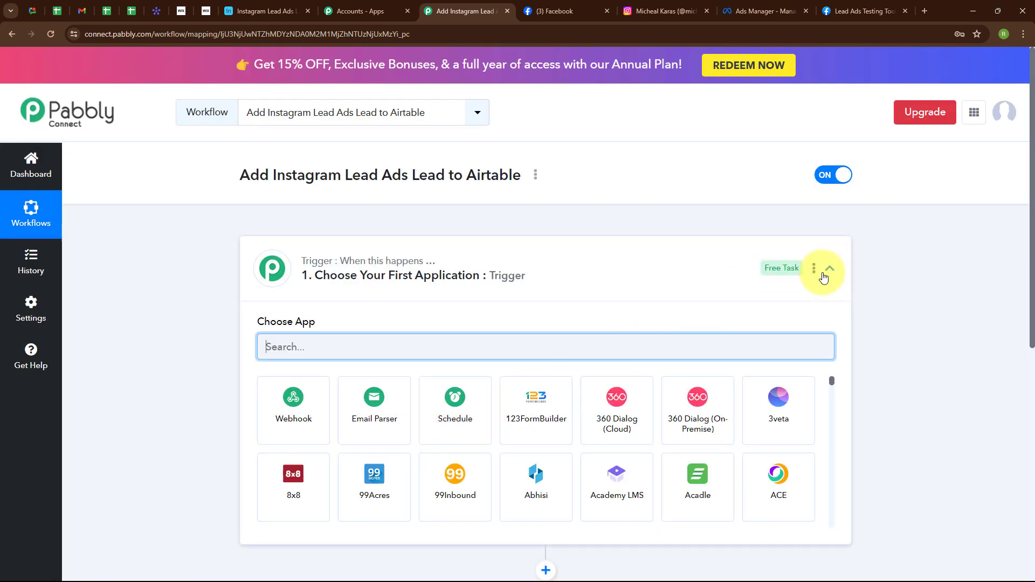
Set the workflow's trigger to Instagram Lead Ads with the New Lead (Instant) event
click(829, 269)
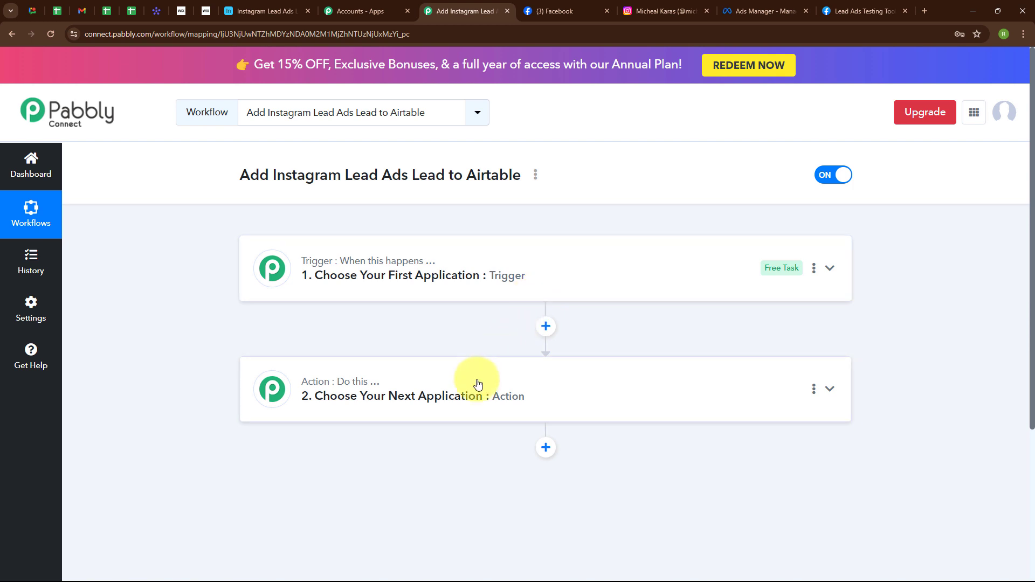
click(830, 272)
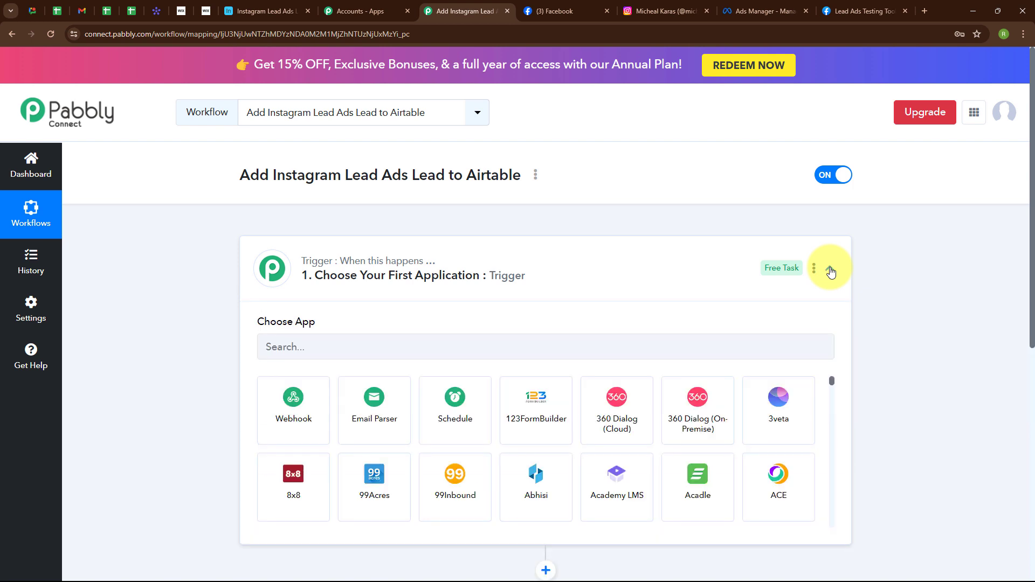
click(395, 335)
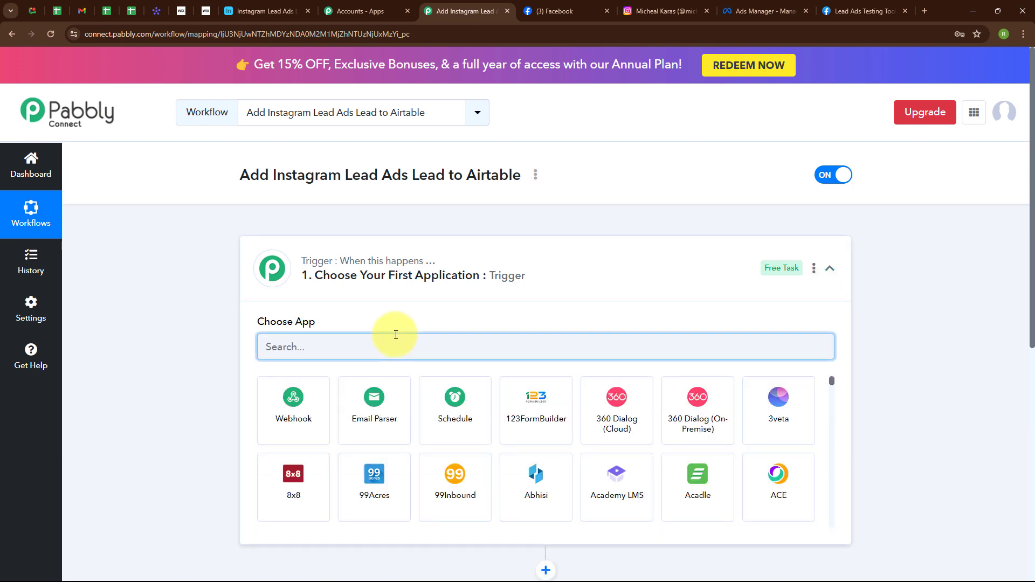
text(Inst)
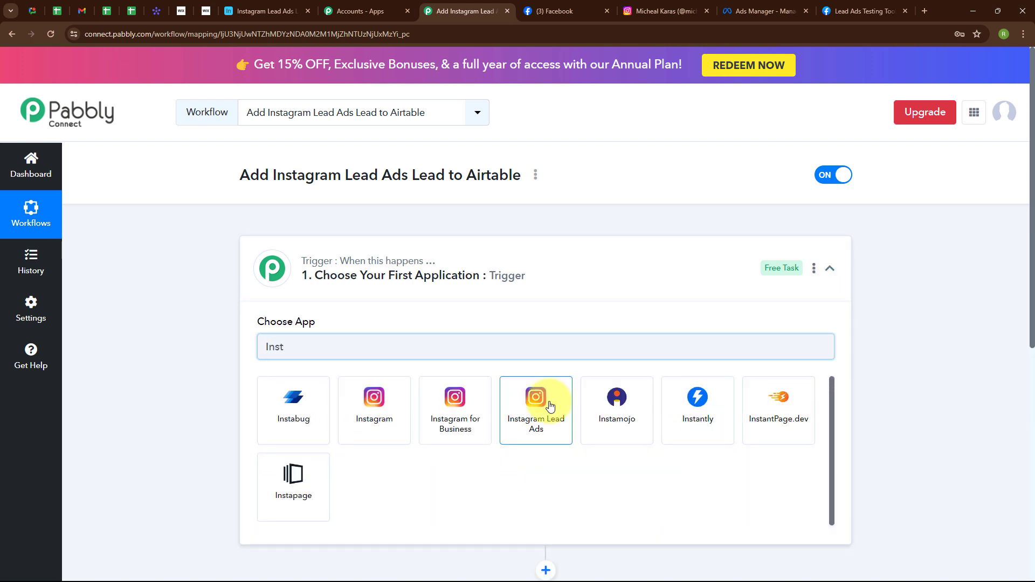
click(549, 405)
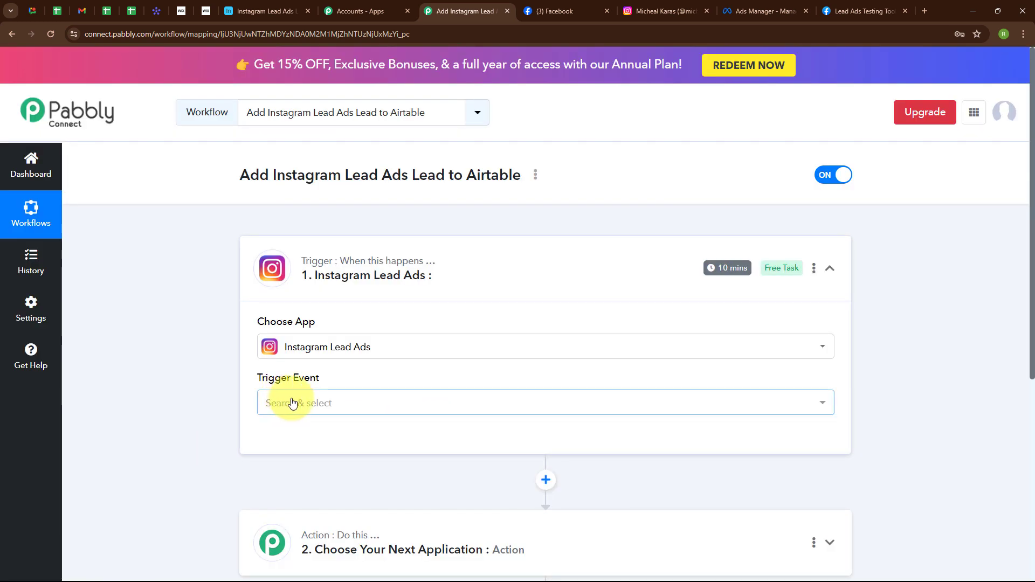
click(277, 403)
click(345, 516)
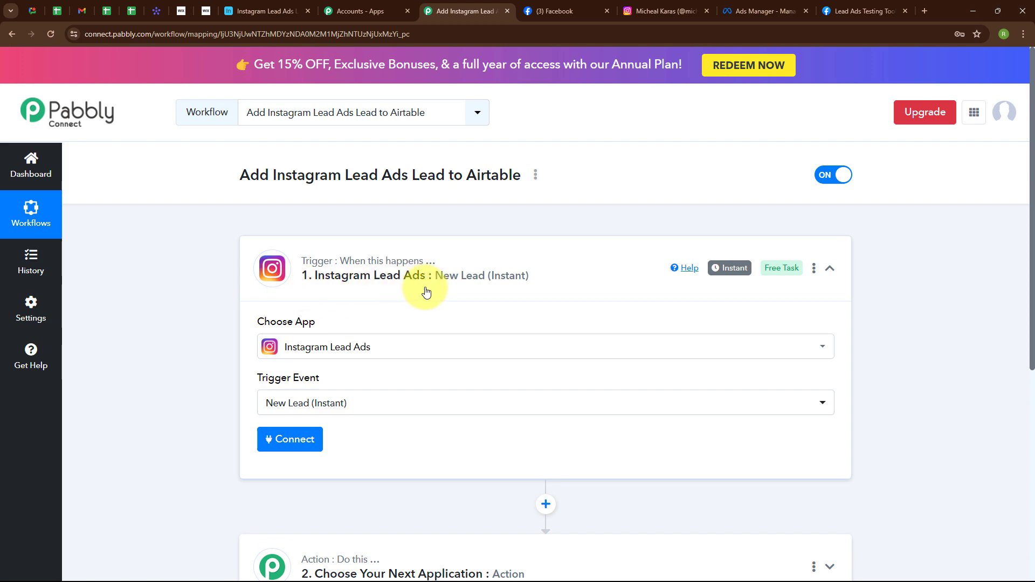
Add a new Instagram Lead Ads connection named "Airtable" and authorize it through the Facebook account
click(284, 446)
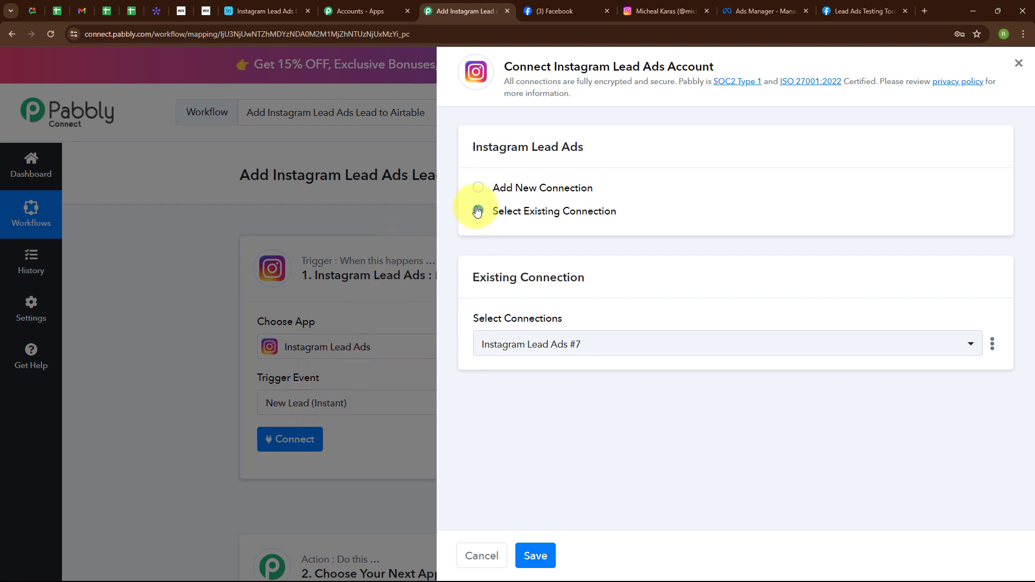
click(479, 189)
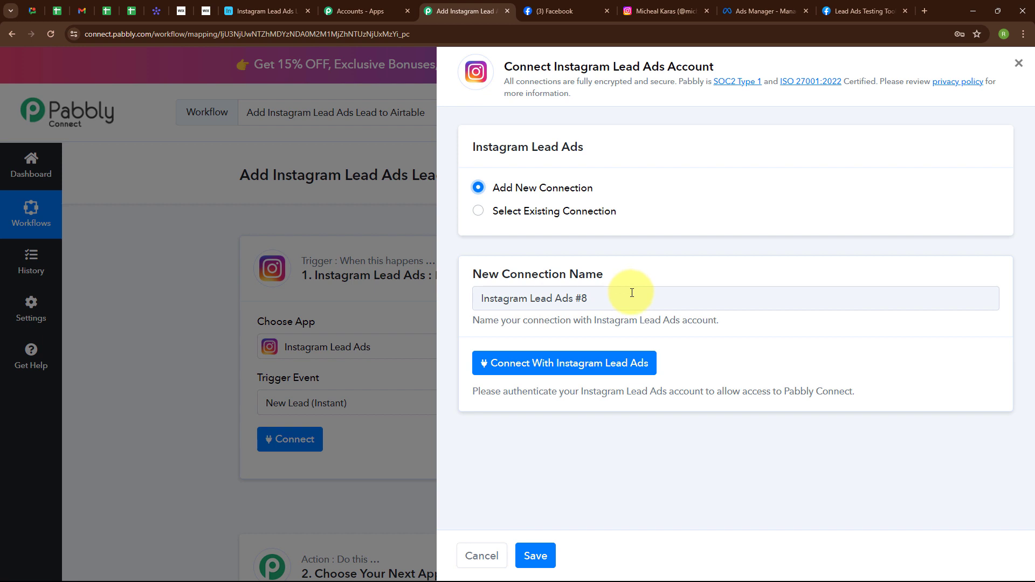
drag(632, 293, 457, 298)
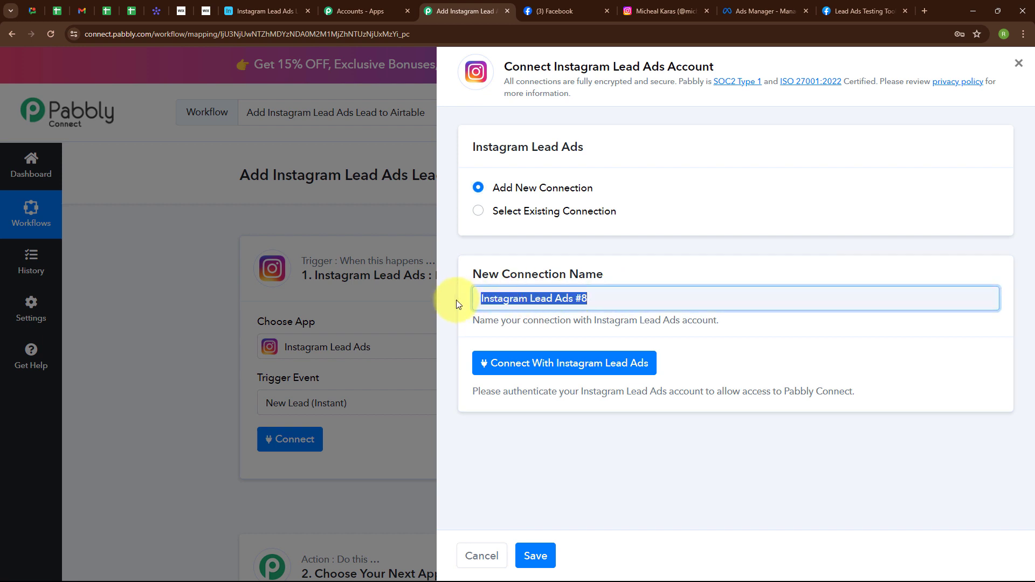
key(BackSpace)
text(Airtable)
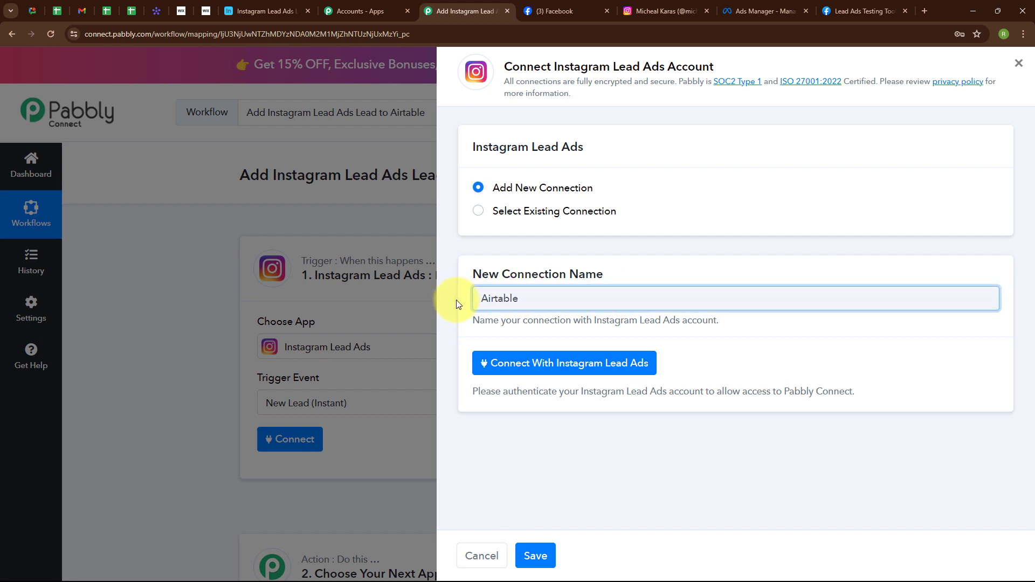
click(585, 368)
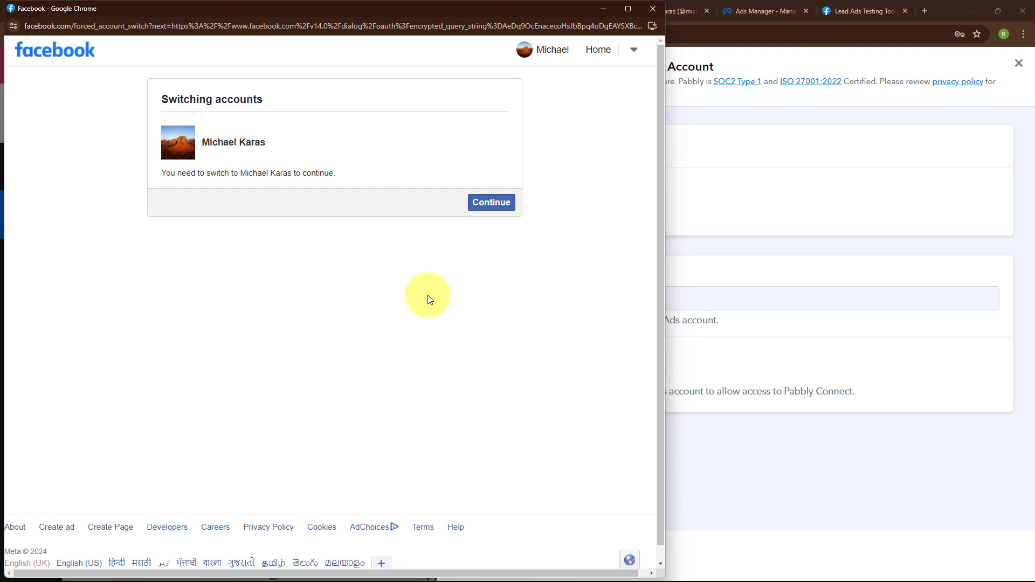
click(489, 205)
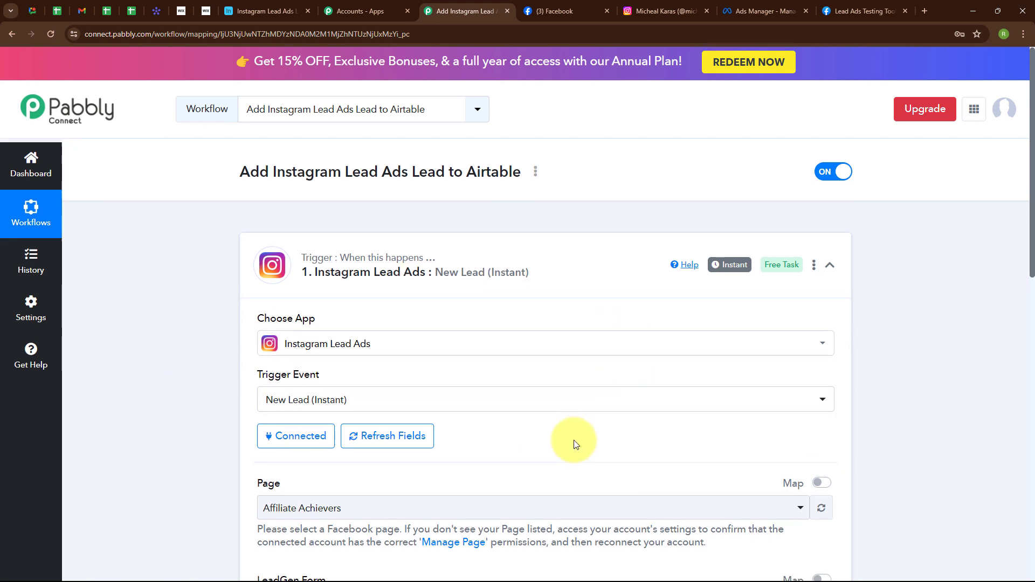
Check the page name on Facebook and set the trigger's Page to Peak Performance Physio in Pabbly Connect
scroll(575, 440, down, 4)
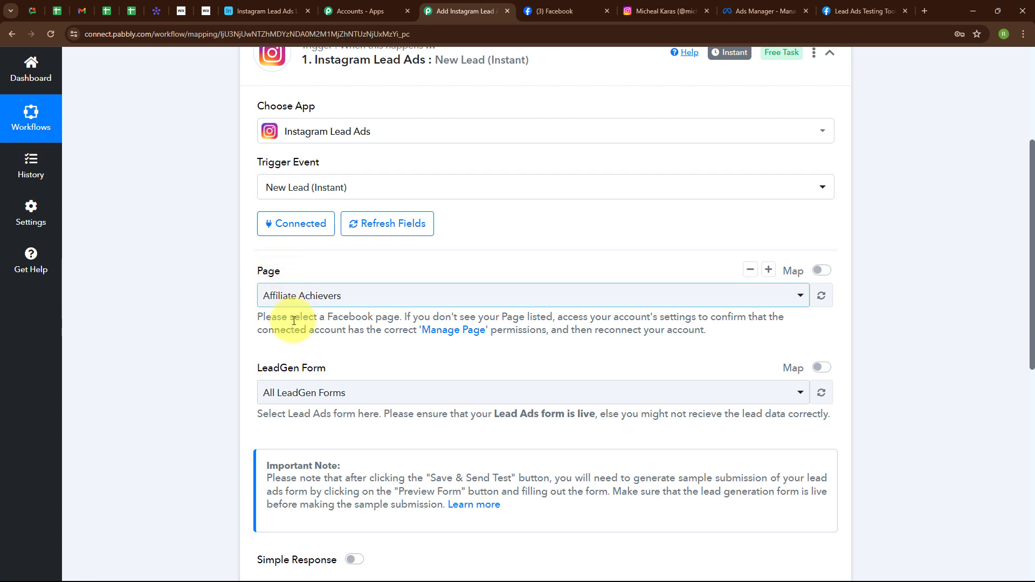
click(530, 13)
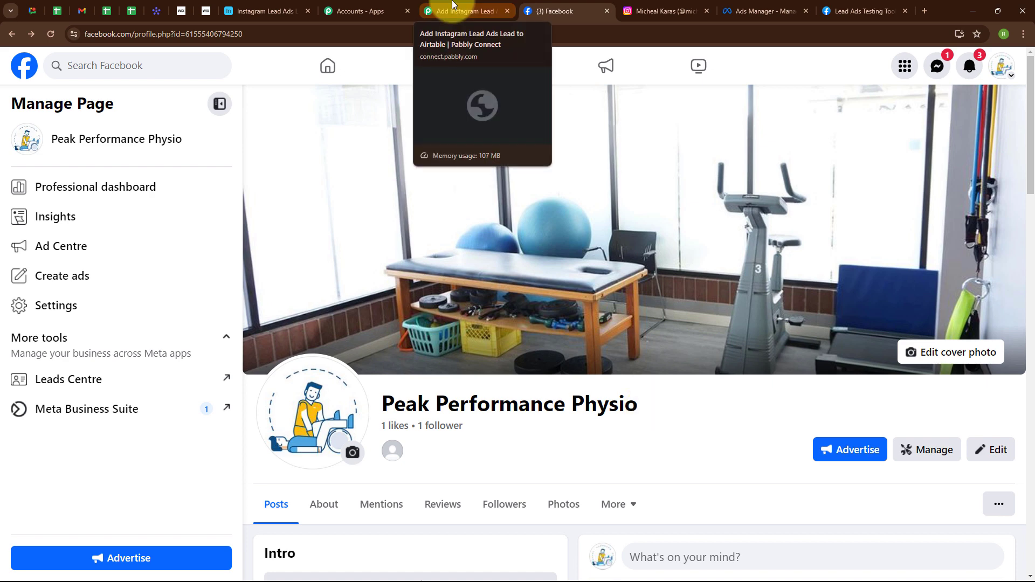
click(473, 5)
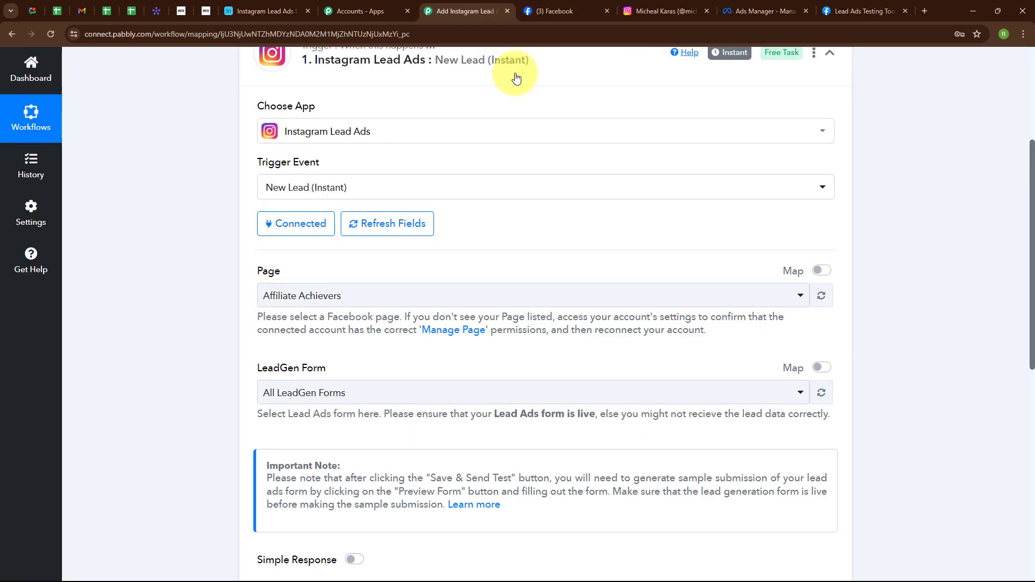
click(416, 296)
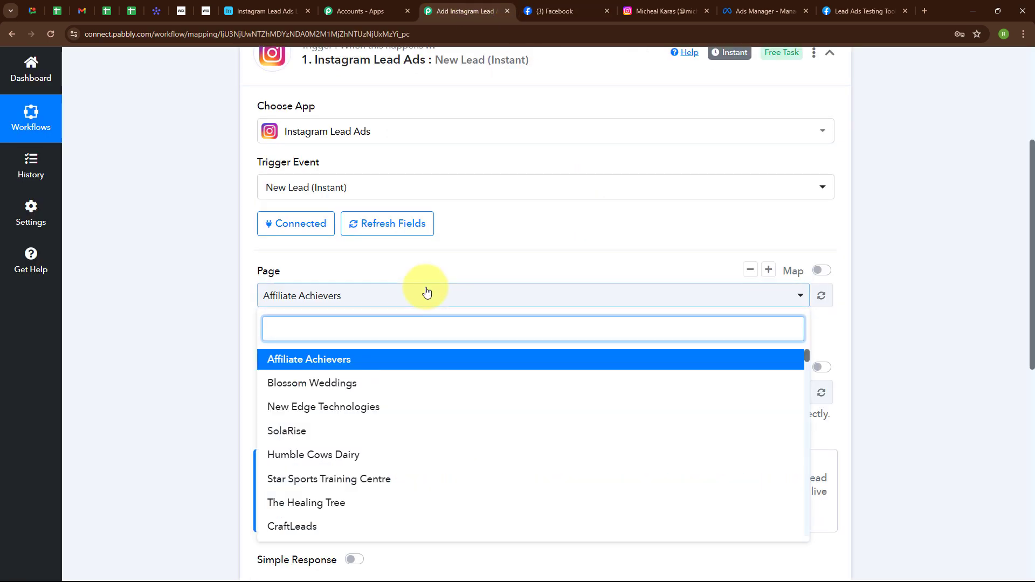
text(Peak)
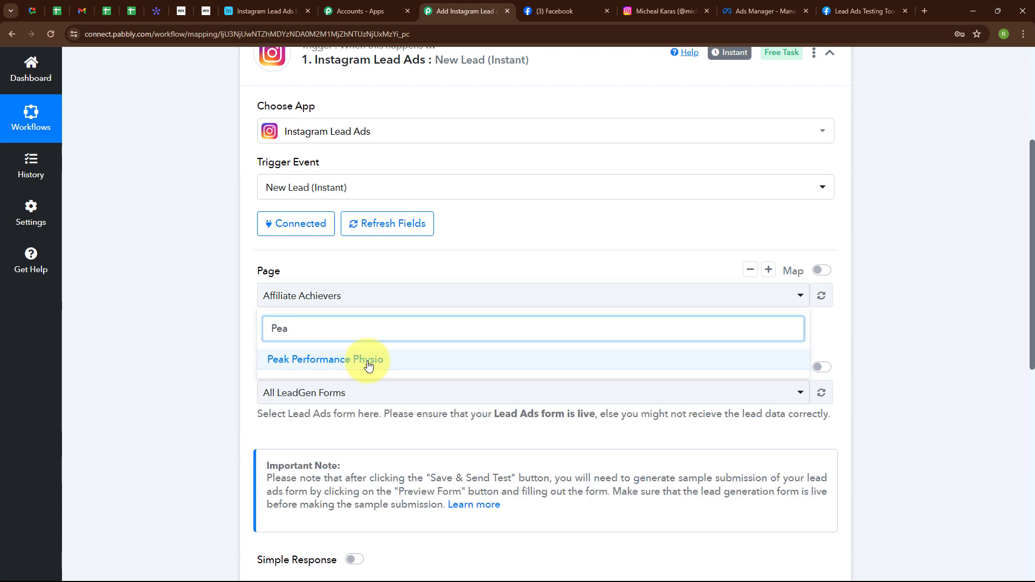
click(369, 360)
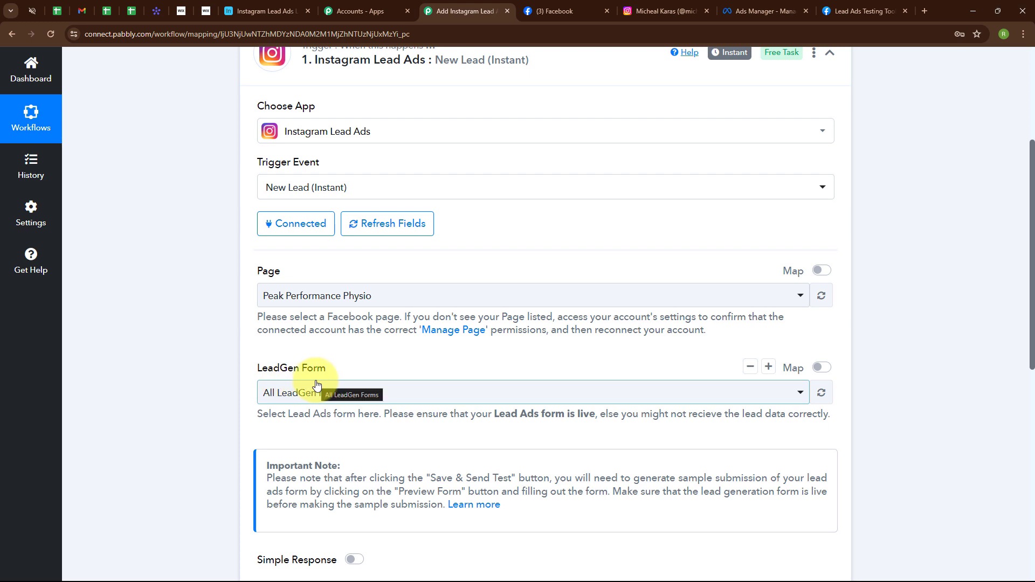
Check the ad's instant form in Ads Manager and set the trigger's LeadGen Form to New Instagram Leads in Pabbly Connect
click(772, 9)
scroll(491, 311, down, 1)
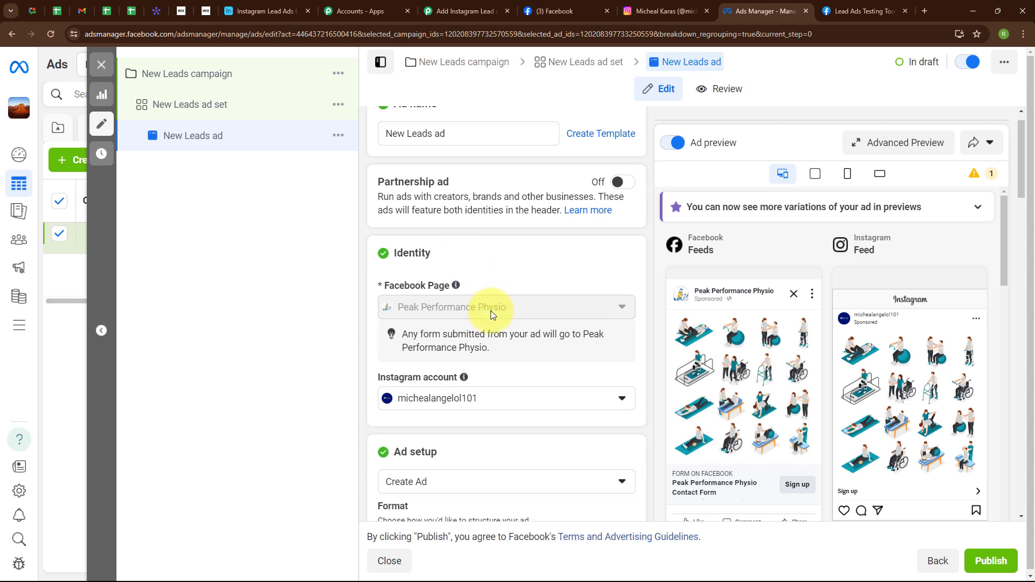
scroll(490, 311, down, 20)
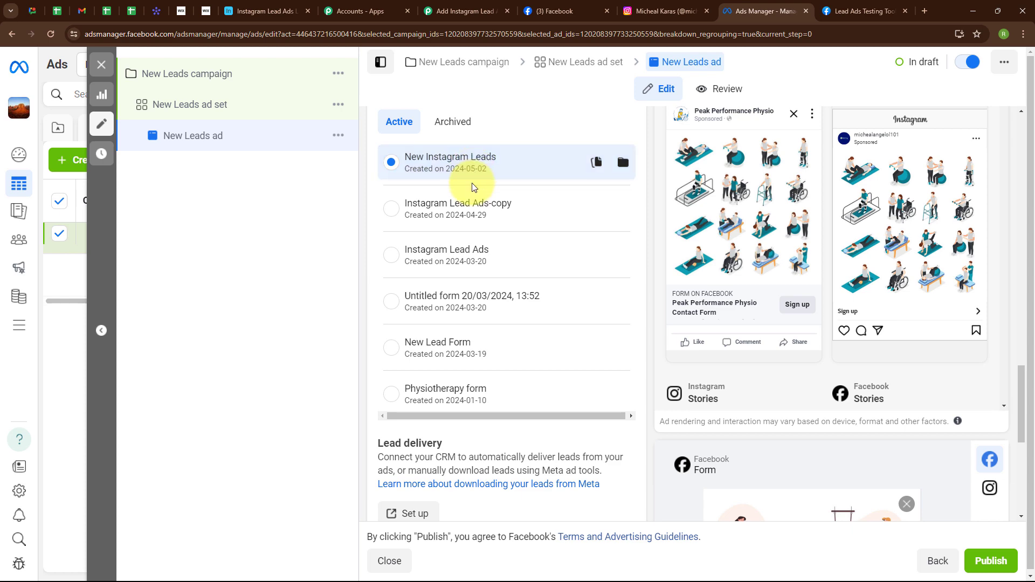
click(462, 12)
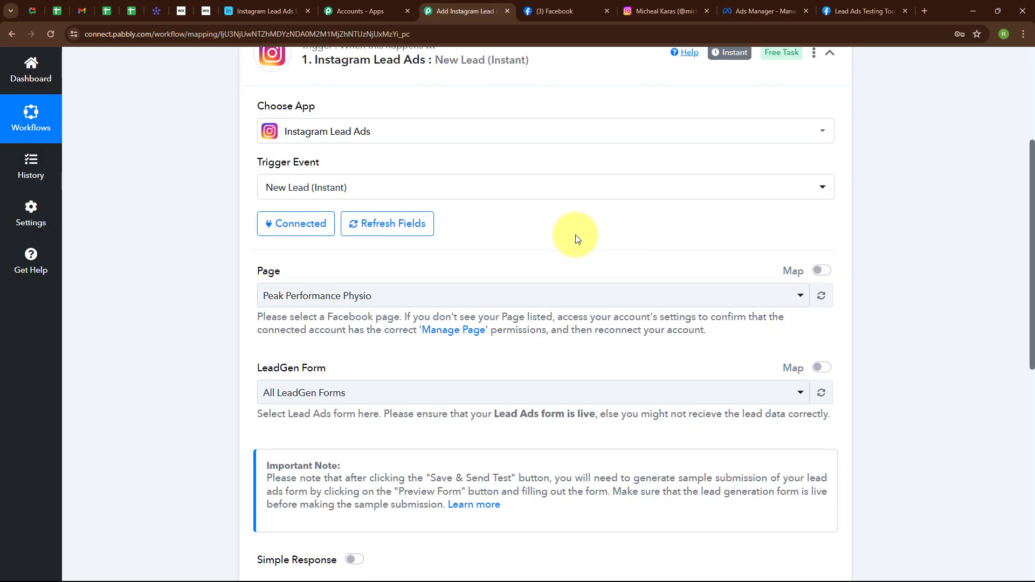
click(371, 393)
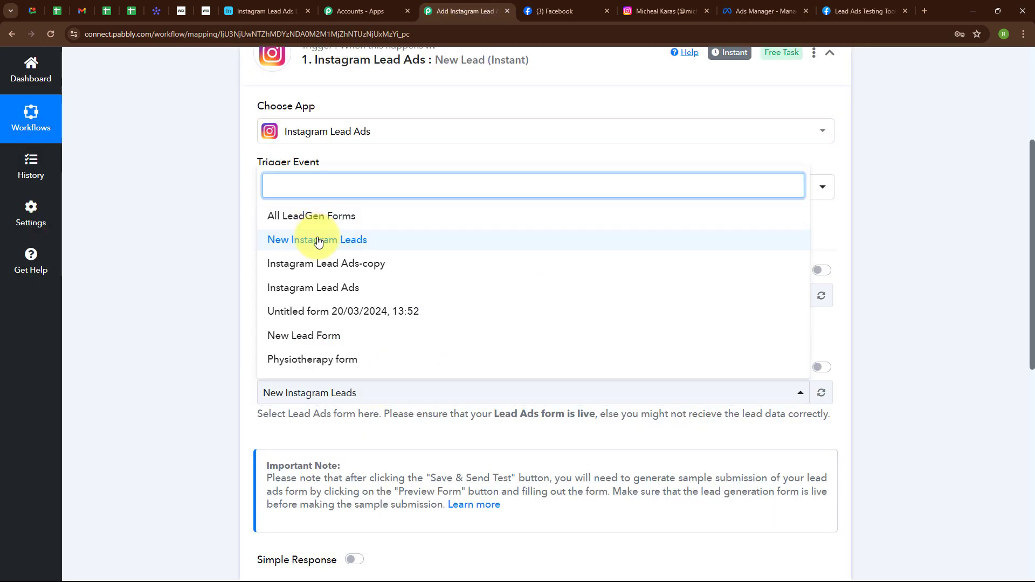
click(318, 240)
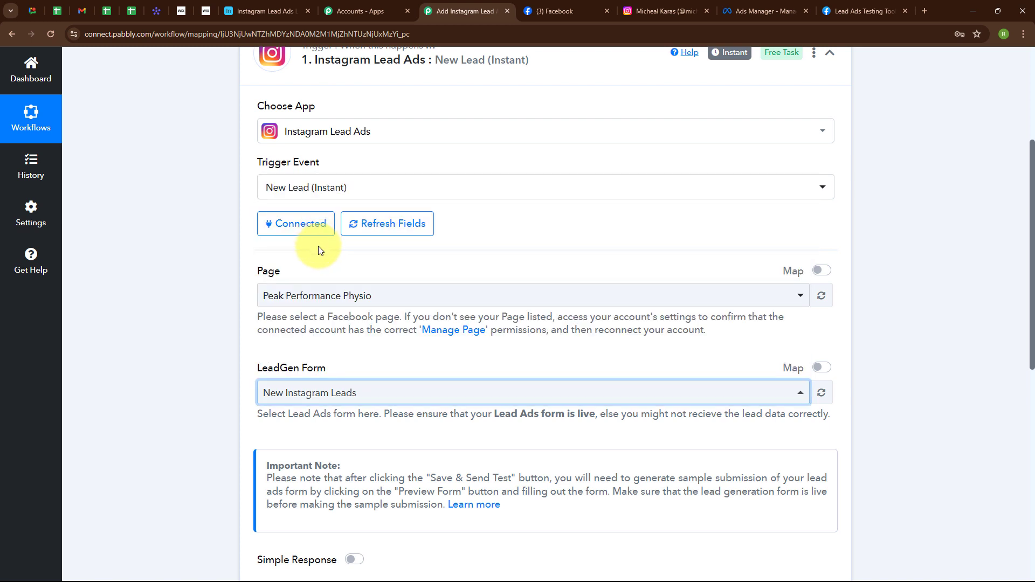
click(364, 398)
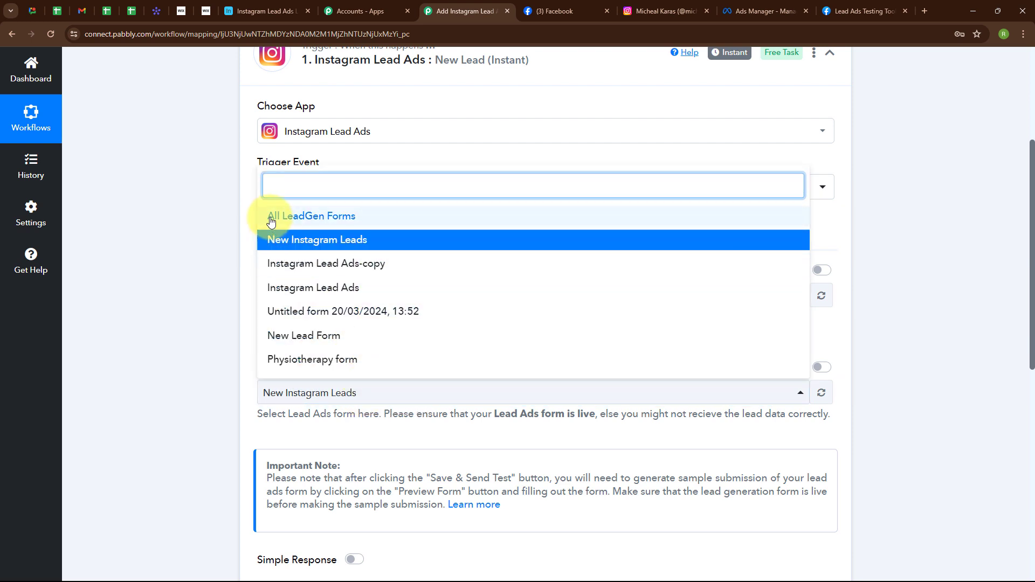
click(167, 354)
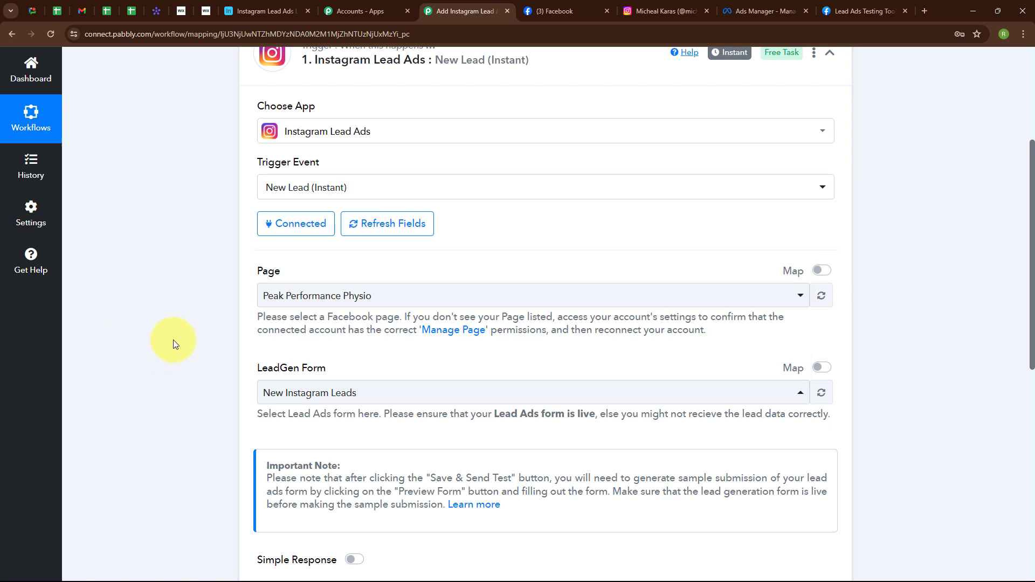
Save the Instagram Lead Ads trigger and send a test request to capture a webhook response
scroll(486, 377, down, 2)
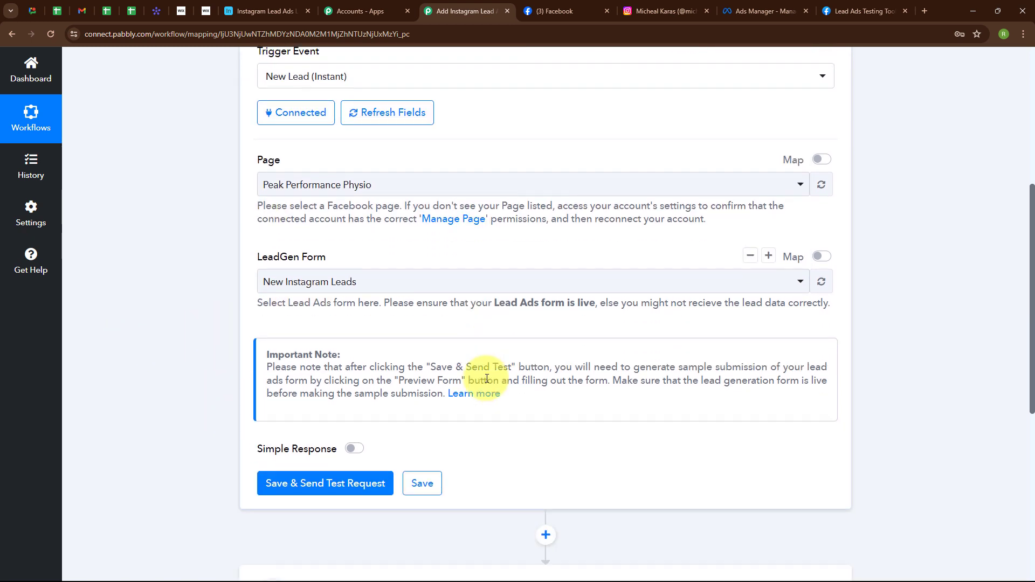
scroll(486, 378, down, 2)
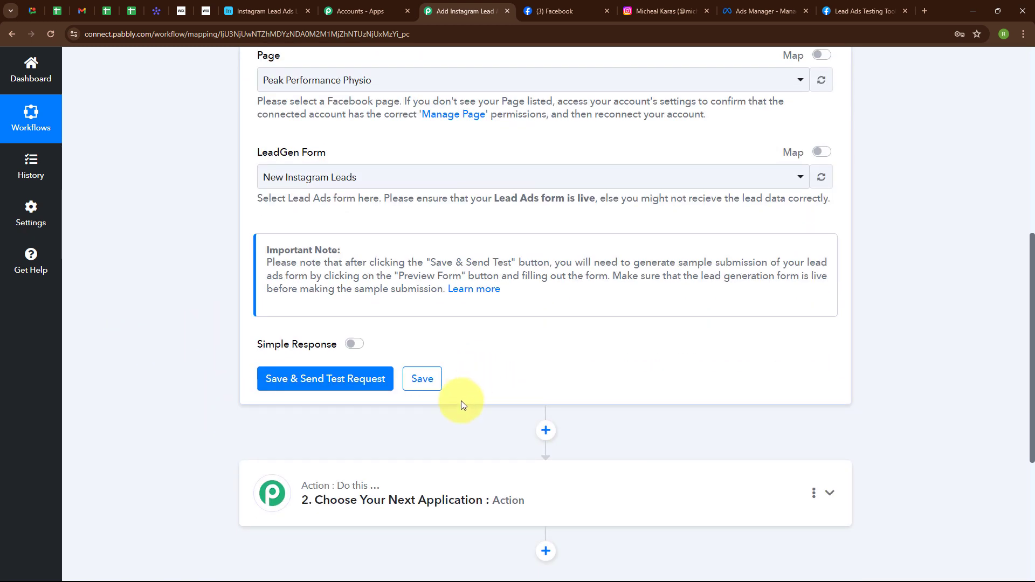
click(310, 380)
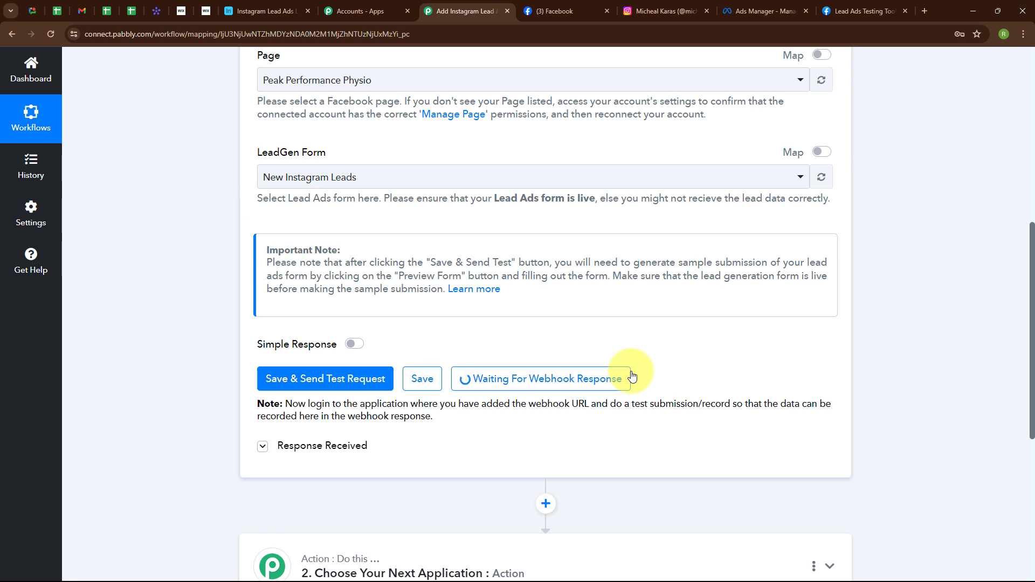
Review the draft ad in Ads Manager and submit a test lead through the New Instagram Leads form preview in Meta's Lead Ads Testing Tool
click(726, 10)
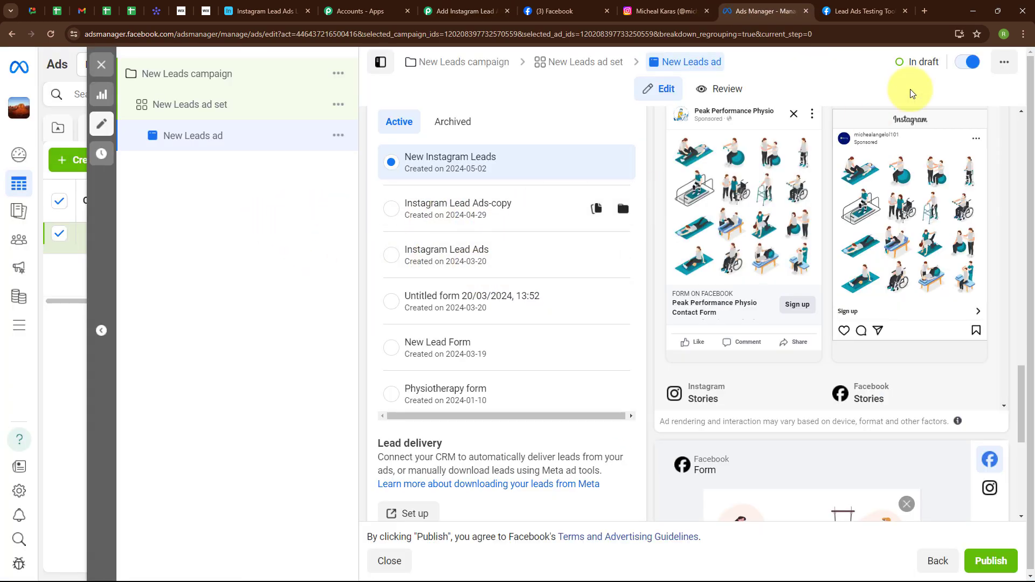
scroll(428, 277, up, 8)
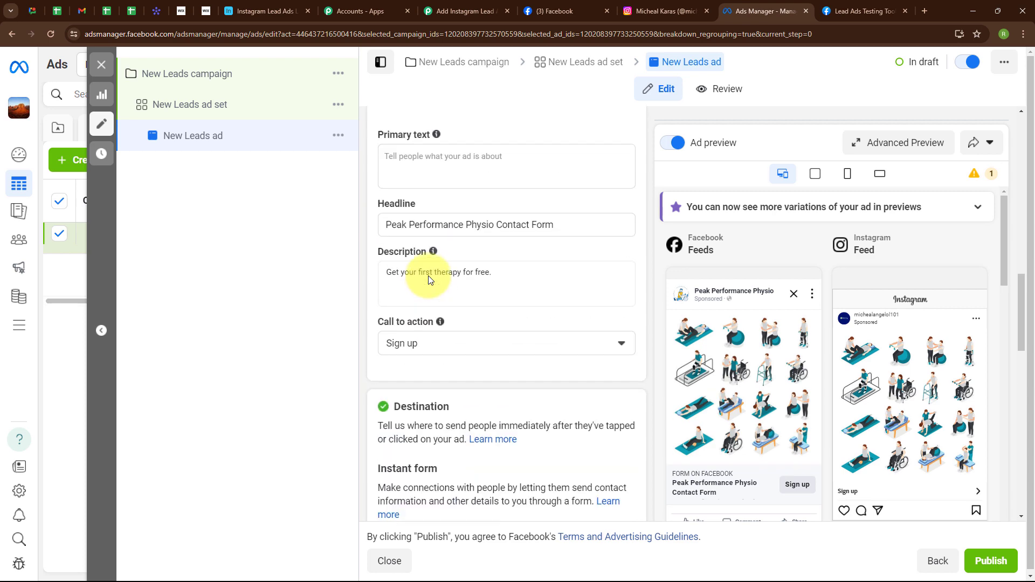
scroll(428, 277, up, 10)
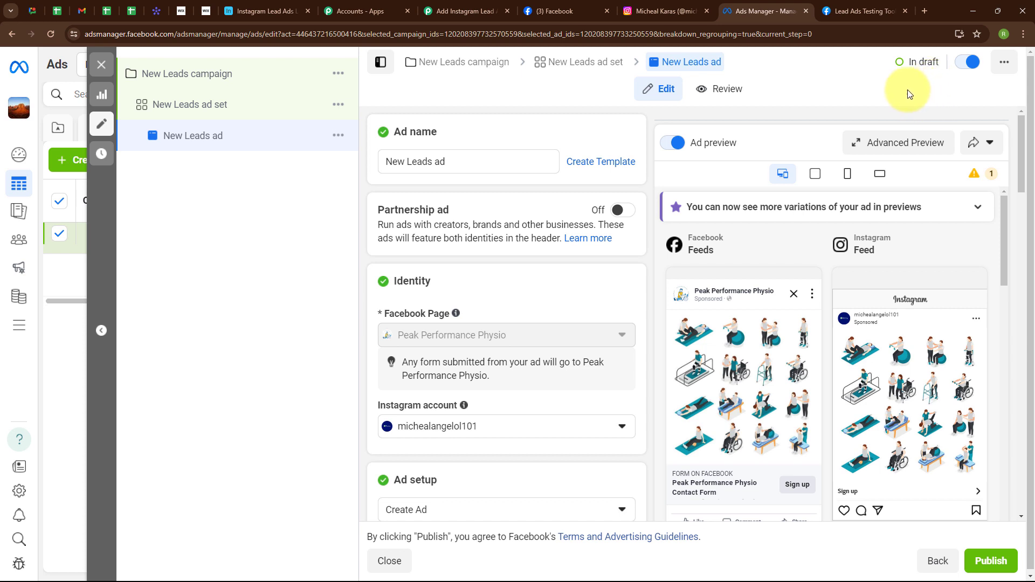
click(474, 11)
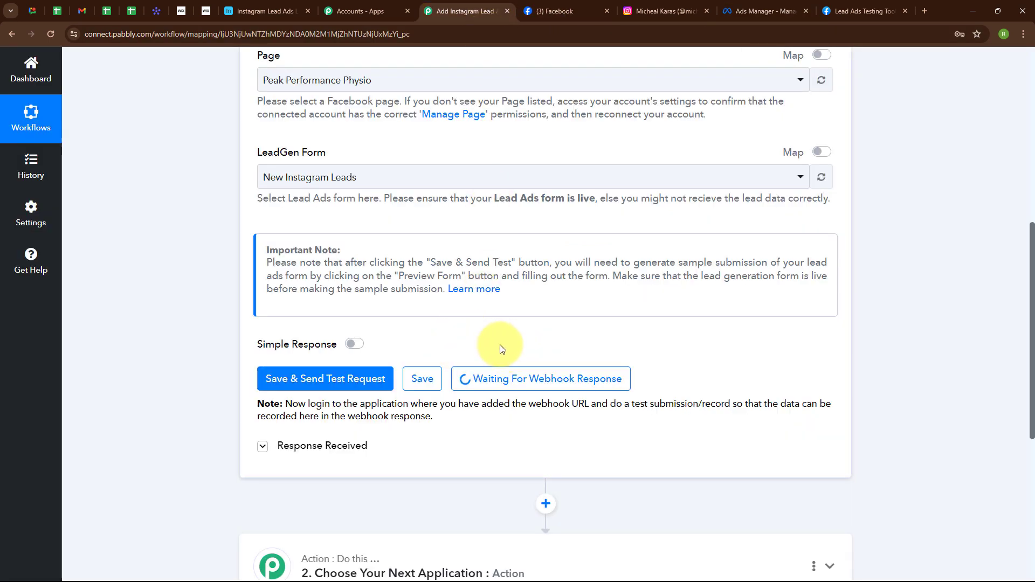
click(863, 11)
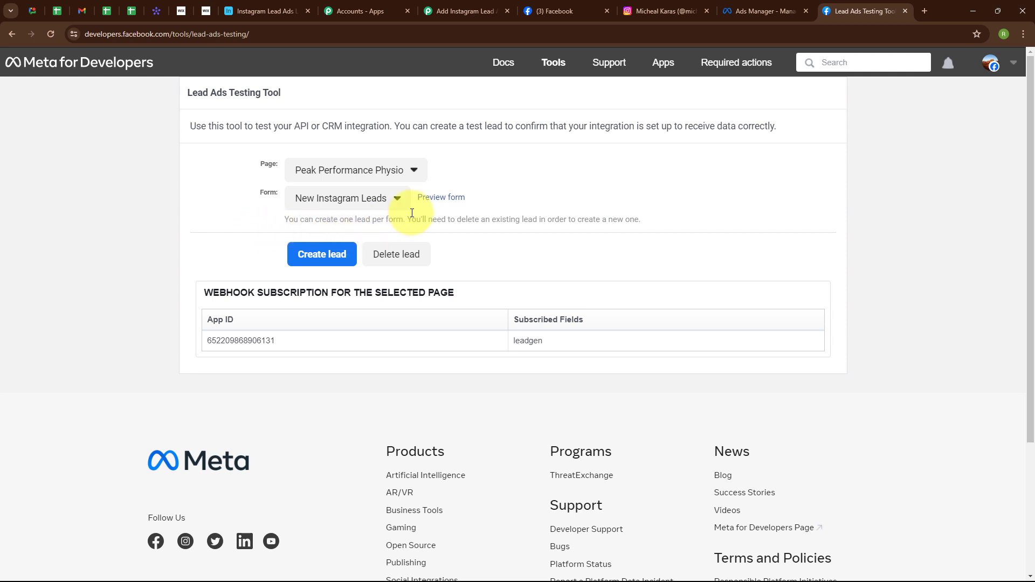
click(435, 202)
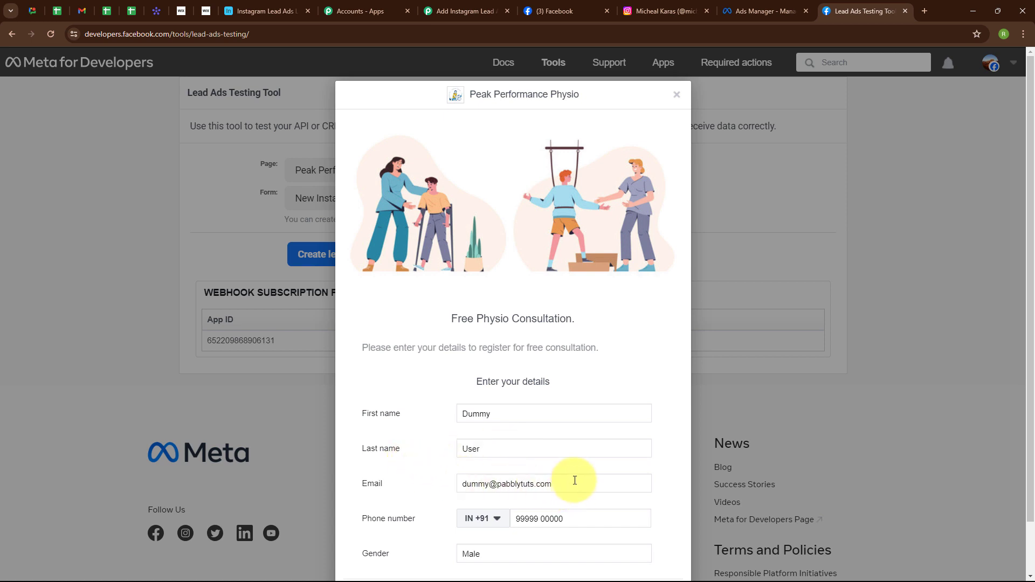
scroll(520, 405, down, 1)
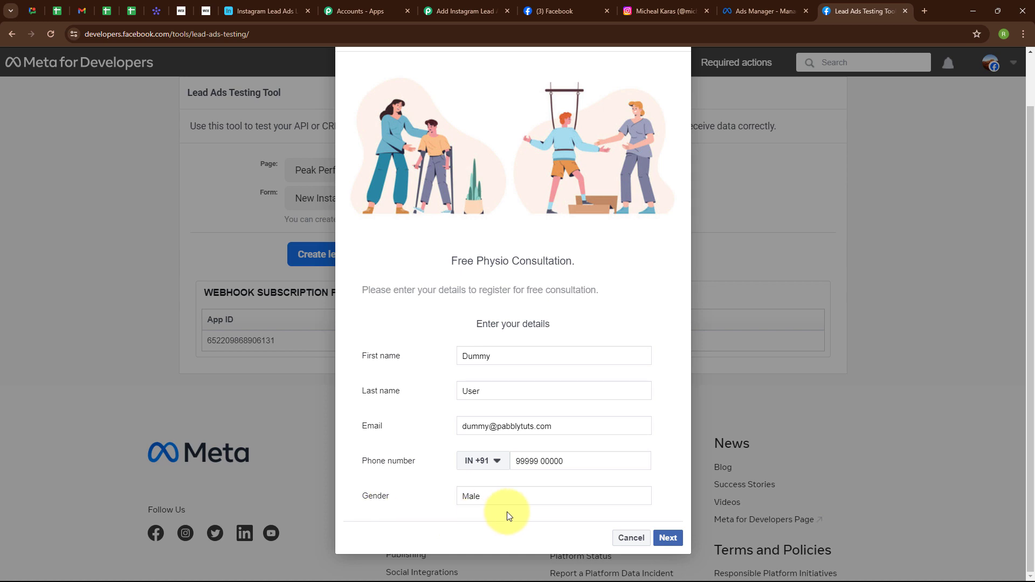
click(667, 538)
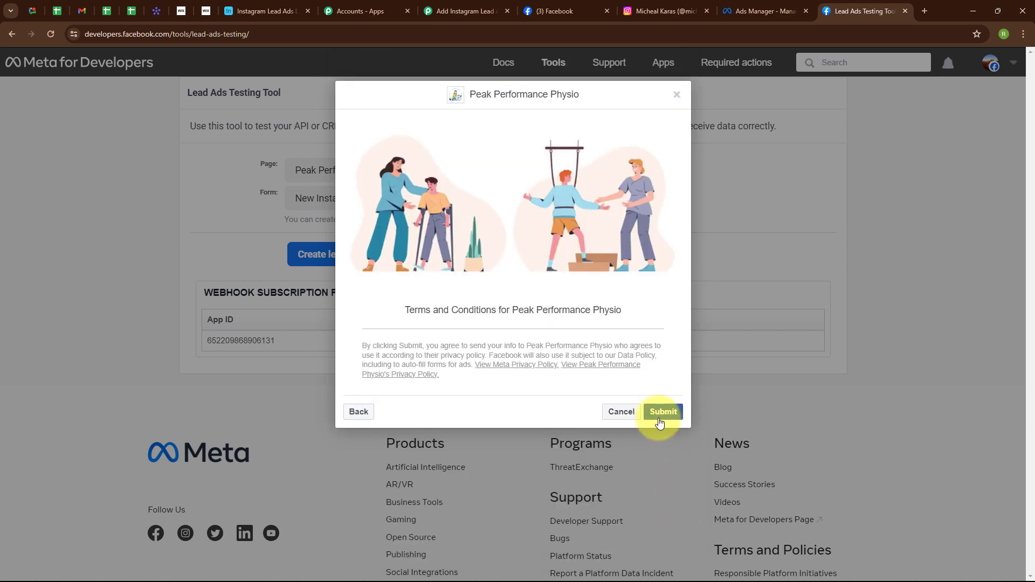
click(661, 415)
click(676, 95)
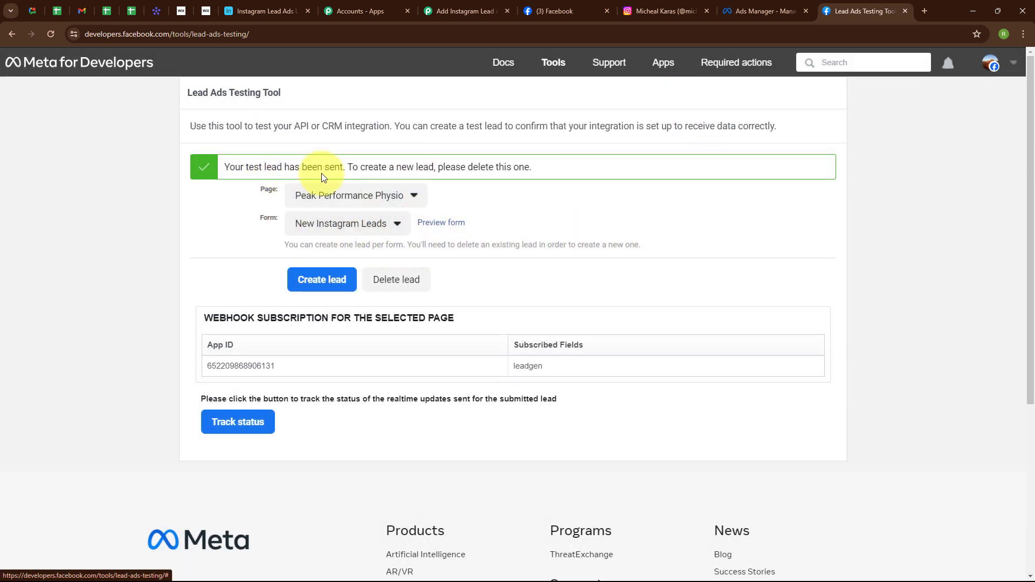
Return to the Pabbly Connect workflow, review the test lead fields in the received response and collapse the trigger step
click(465, 11)
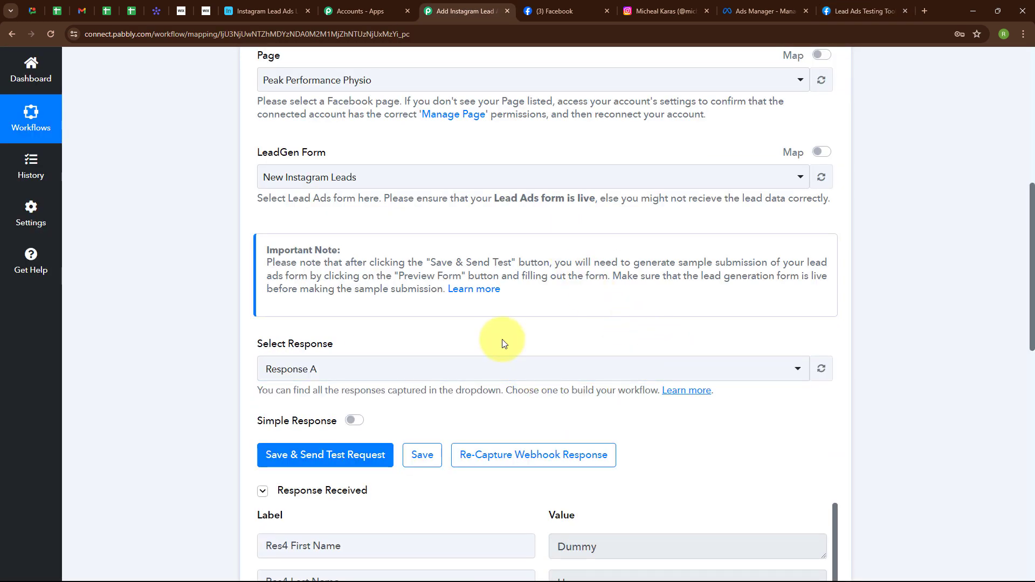
scroll(503, 341, down, 5)
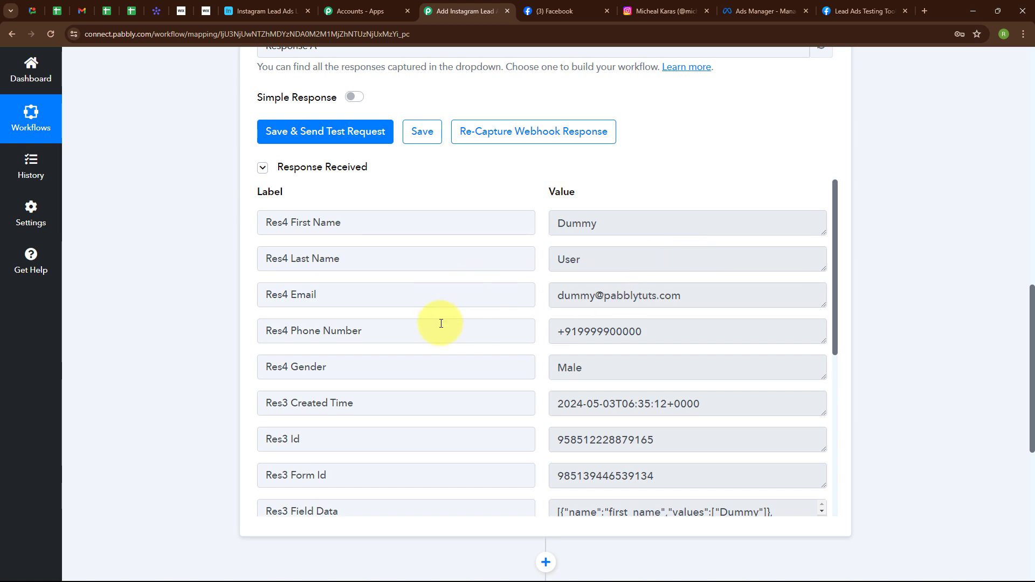
scroll(700, 439, down, 5)
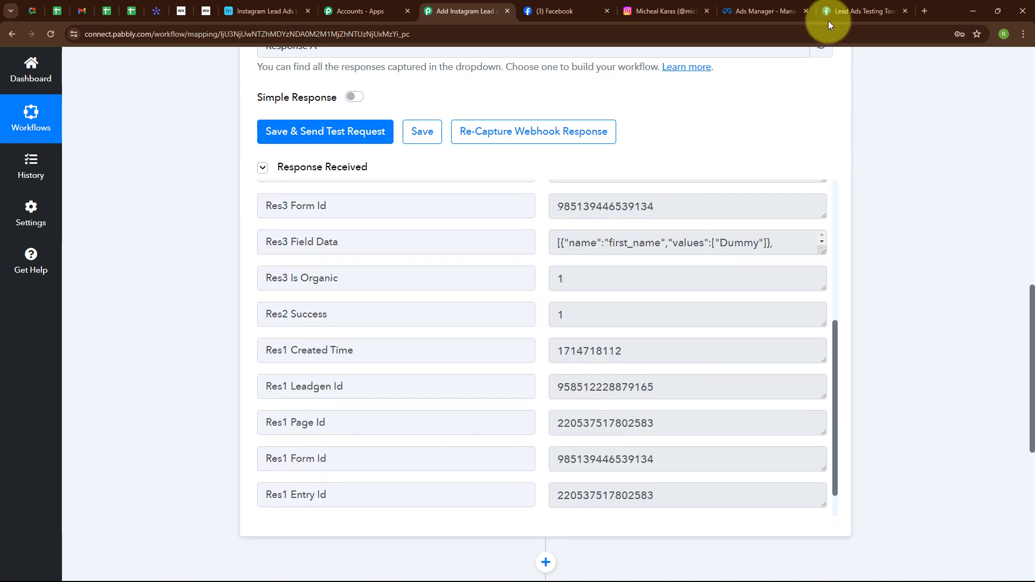
scroll(791, 141, up, 10)
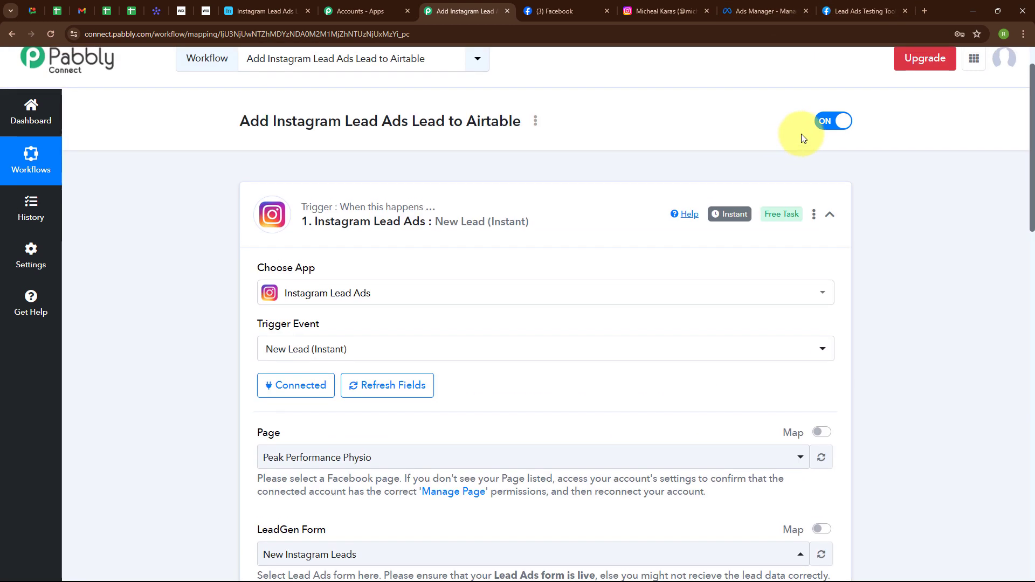
click(829, 214)
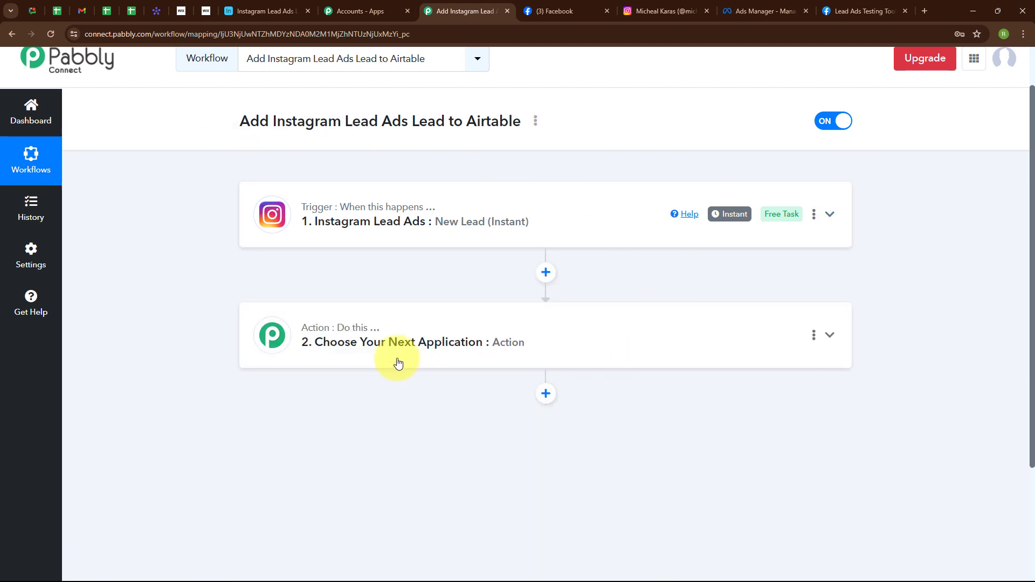
Set the workflow's action to Airtable with the Create Record event
click(354, 340)
click(325, 281)
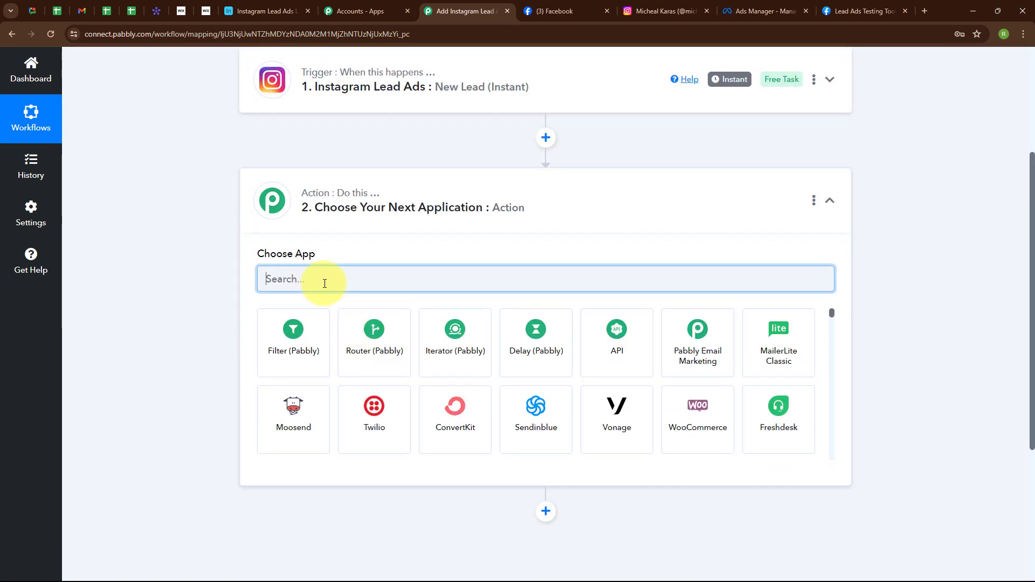
text(Airt)
click(275, 342)
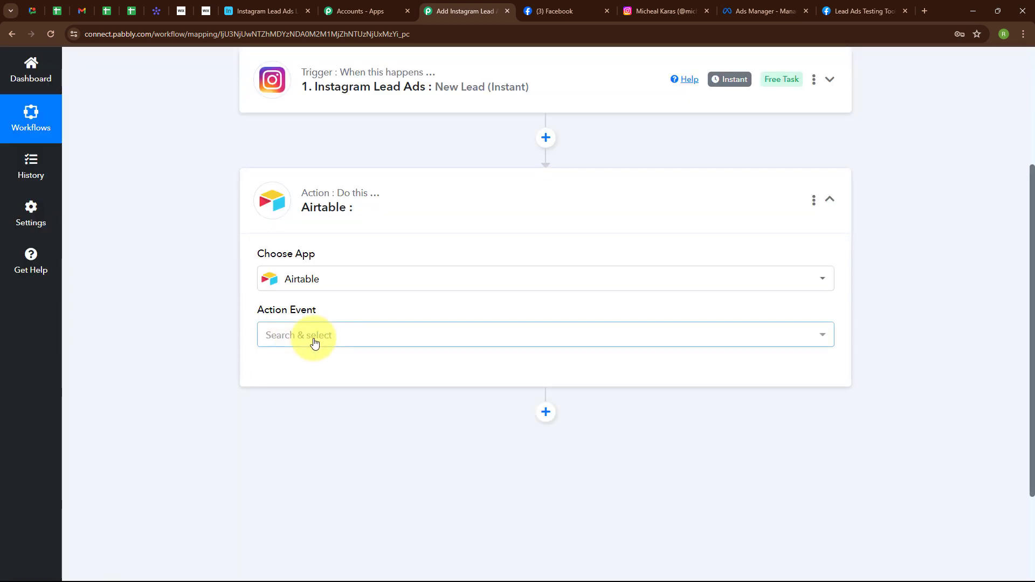
click(314, 340)
click(298, 160)
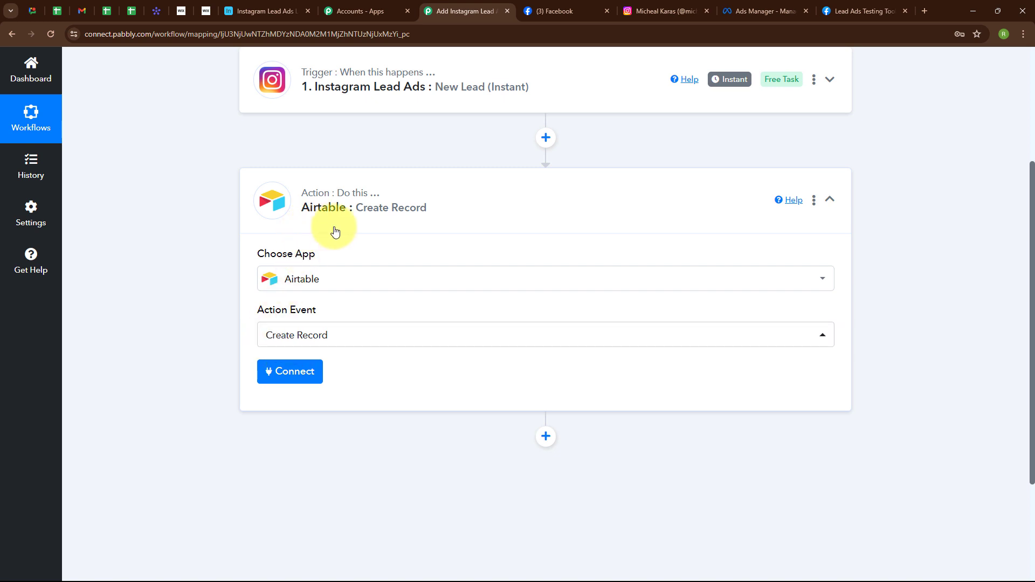
Start a new Airtable connection for the Create Record action and bring up the Airtable authorization request
click(280, 377)
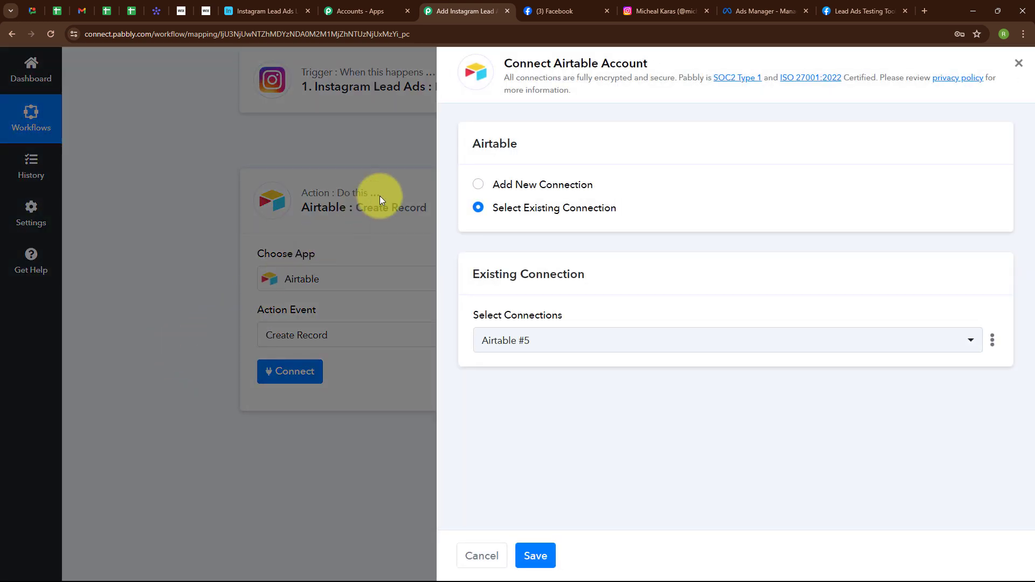
click(478, 186)
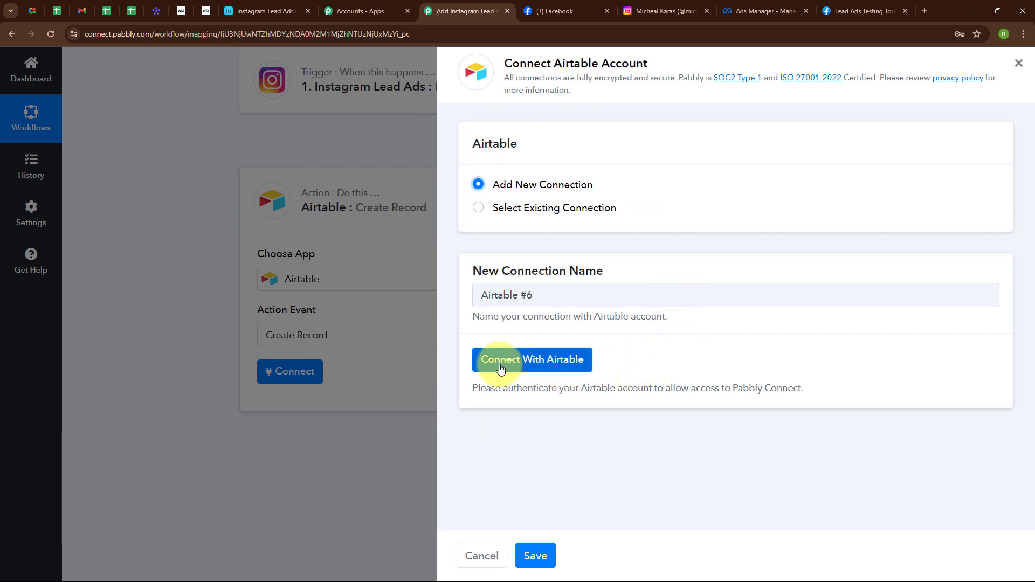
click(557, 368)
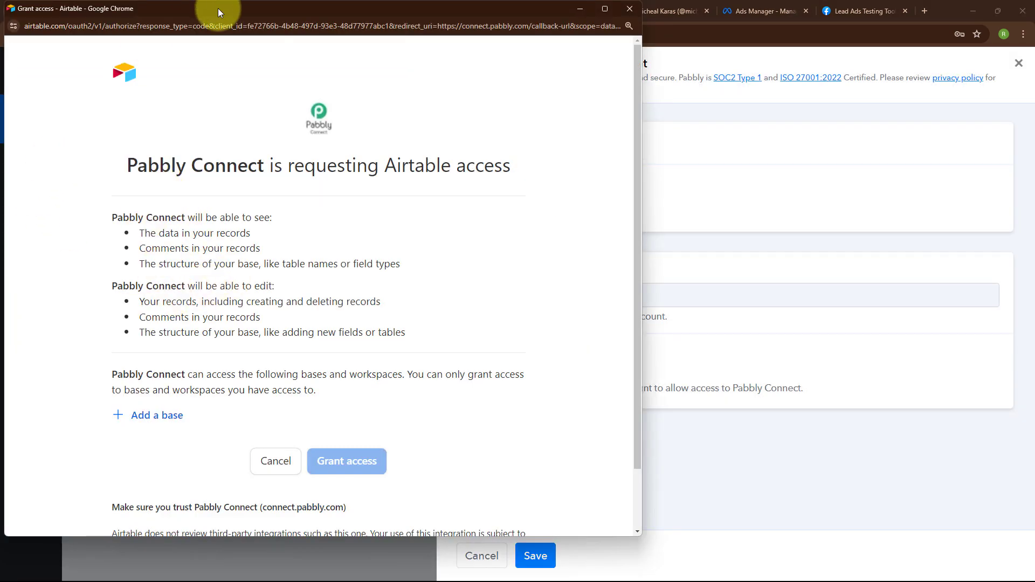
drag(218, 9, 553, 28)
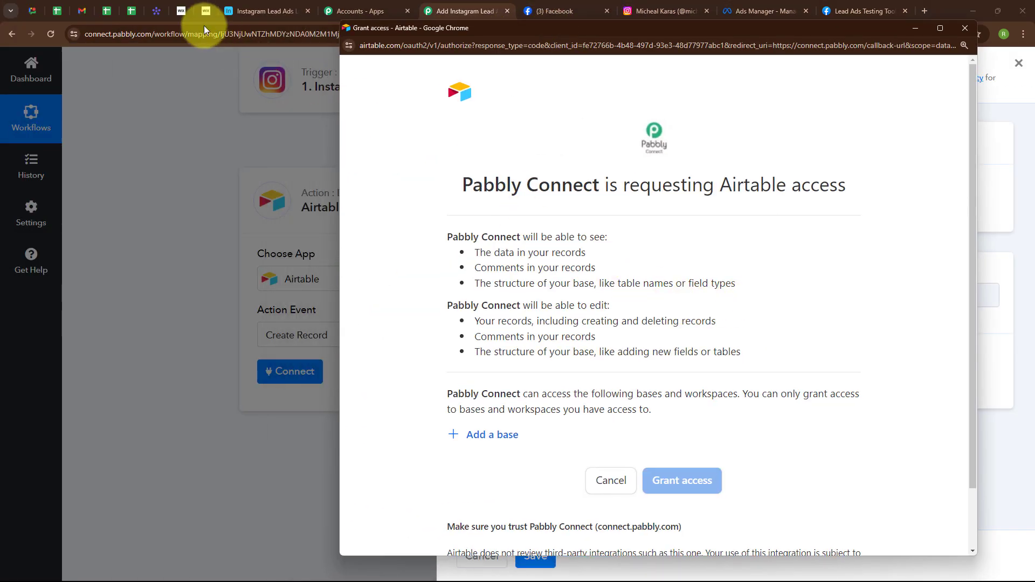
Check the base's name in Airtable, then grant Pabbly Connect access to the Instagram Lead Ads Leads base
click(259, 10)
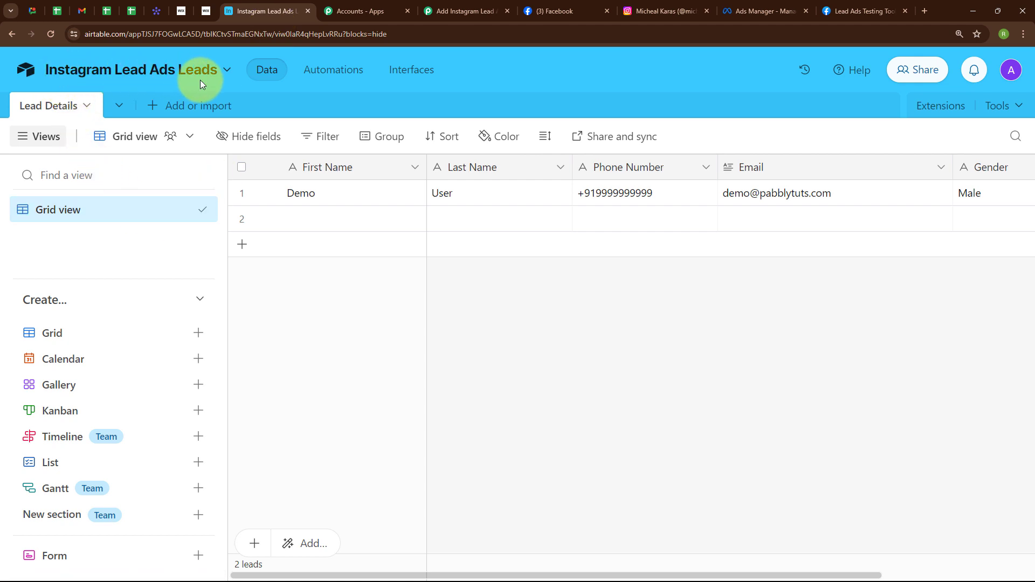
click(484, 9)
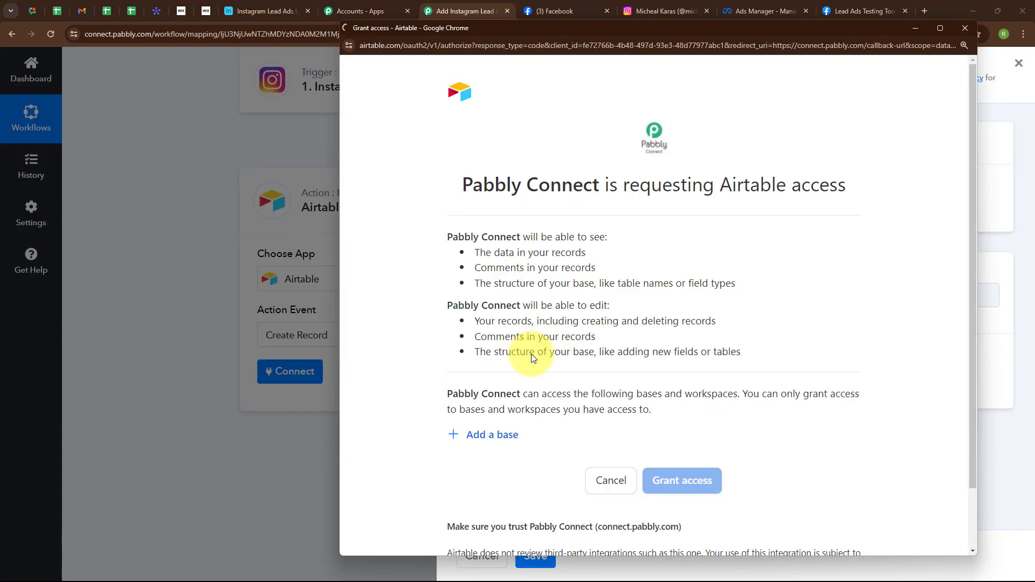
click(497, 438)
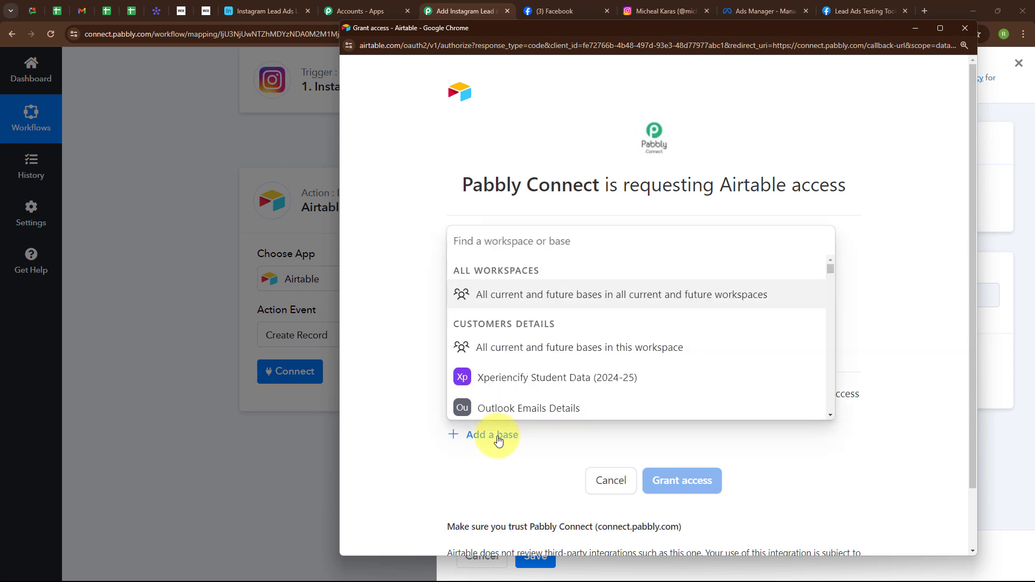
text(Inst)
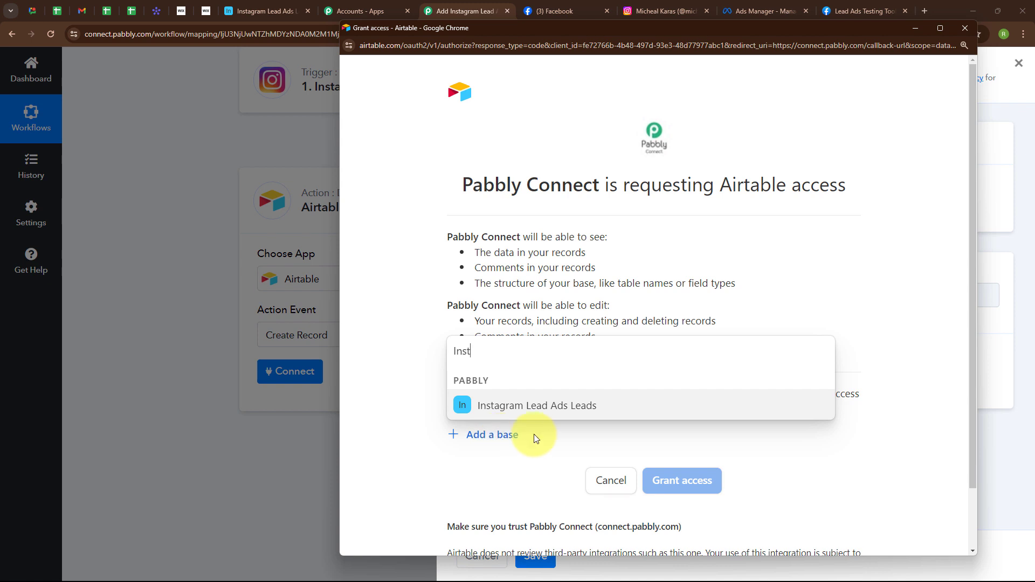
click(534, 405)
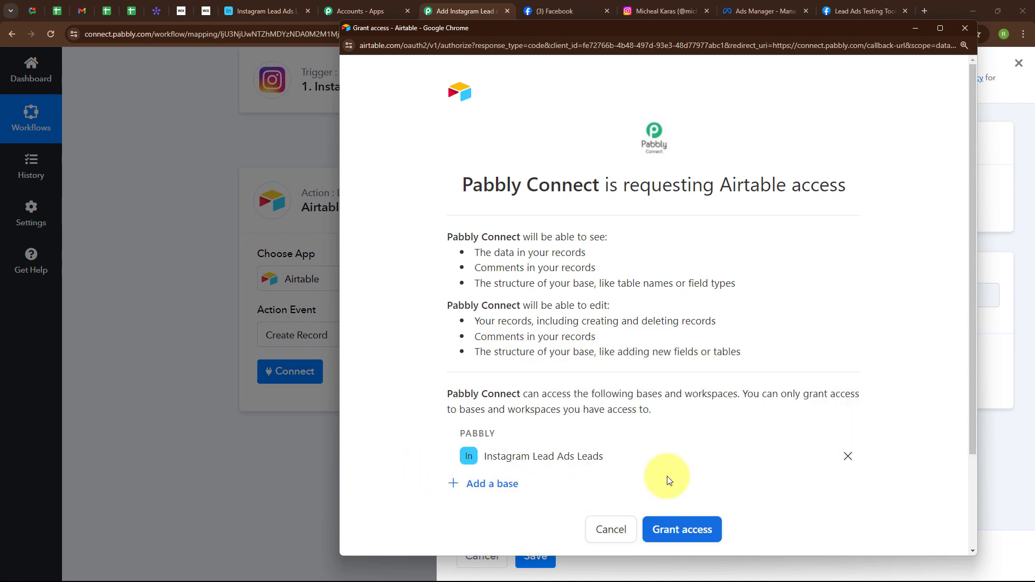
click(693, 534)
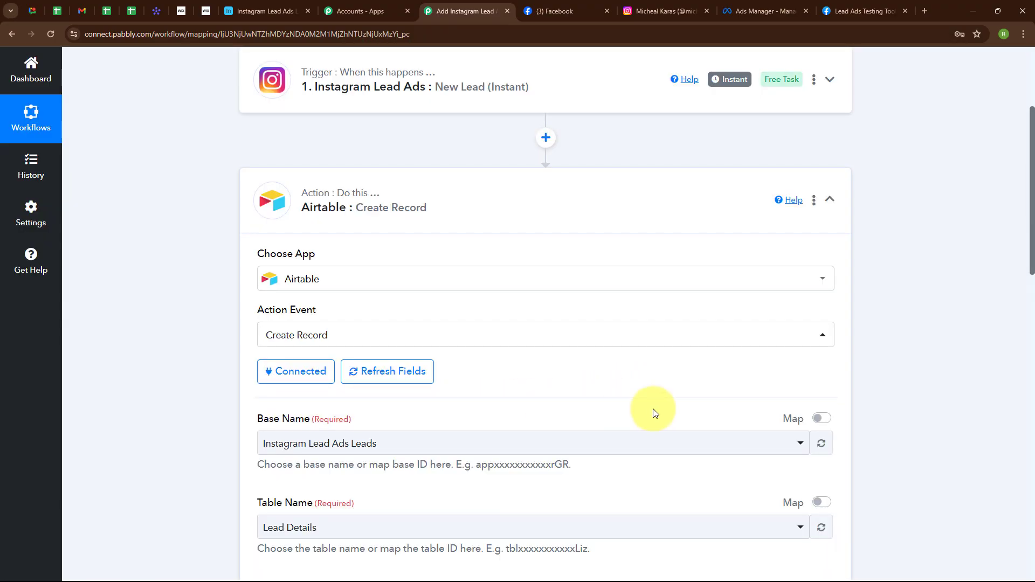
Set the action's base to Instagram Lead Ads Leads and its table to Lead Details, checking the table name in Airtable
scroll(611, 396, down, 3)
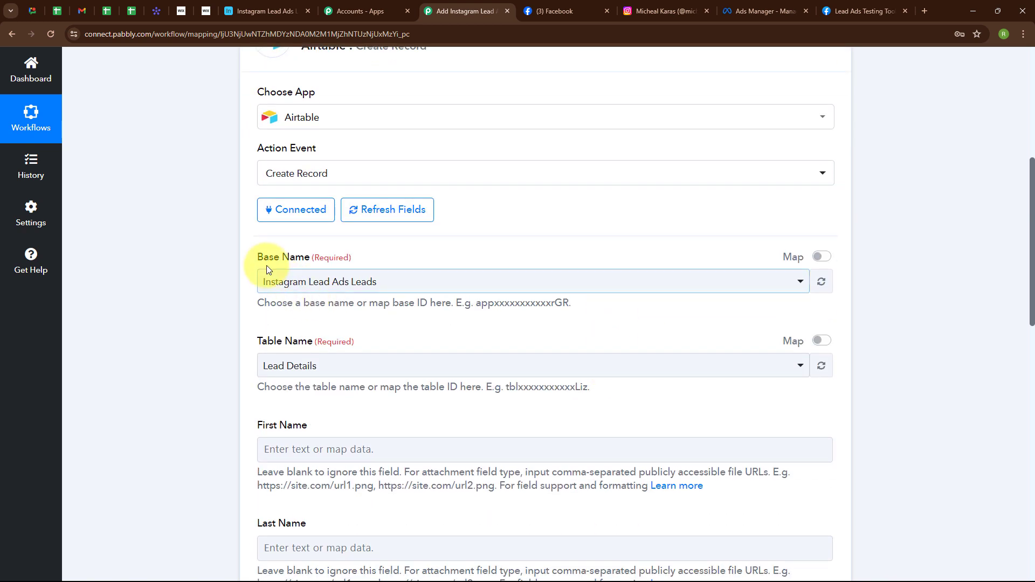
click(376, 284)
click(380, 345)
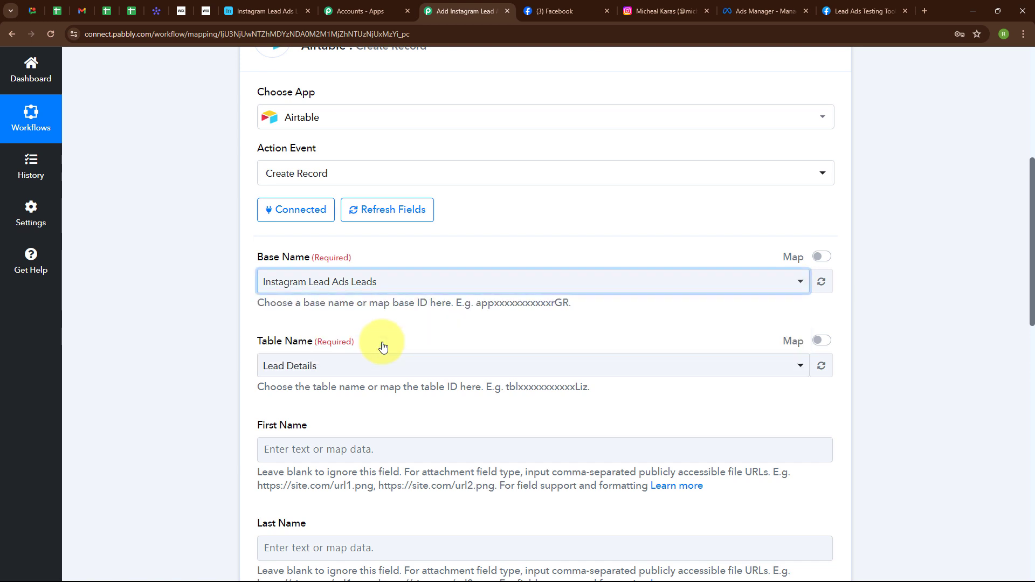
scroll(382, 345, down, 2)
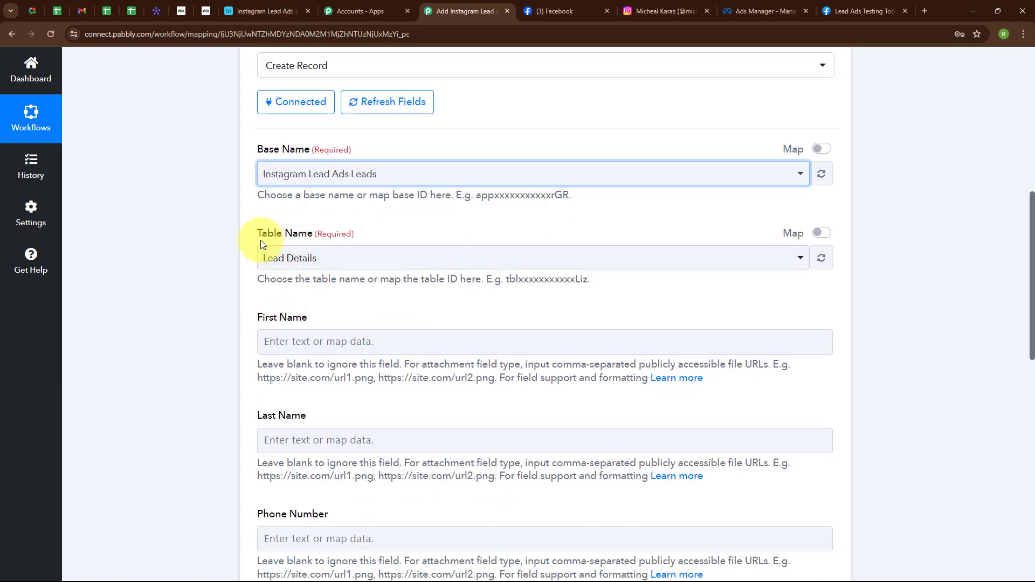
click(256, 5)
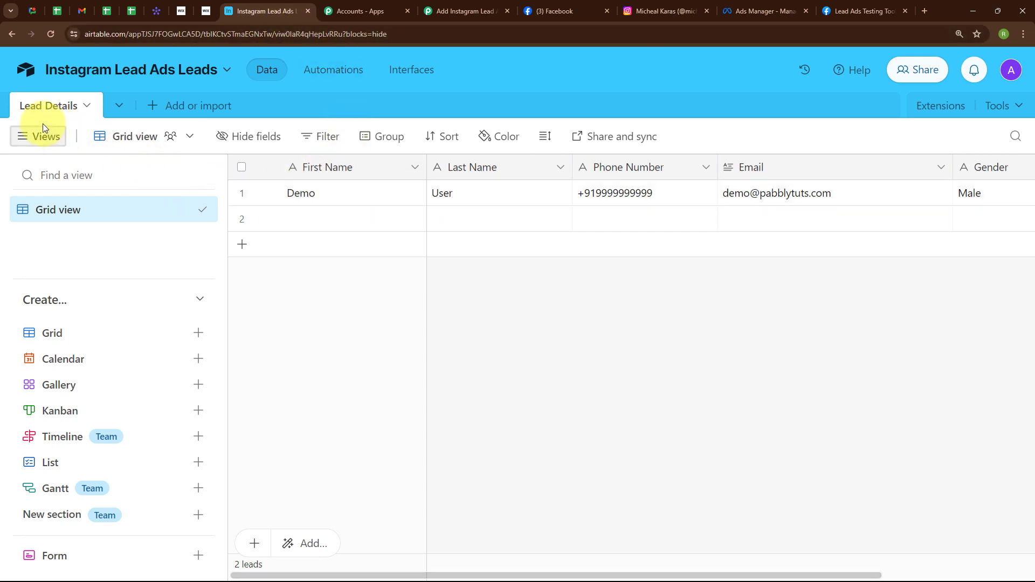
click(495, 5)
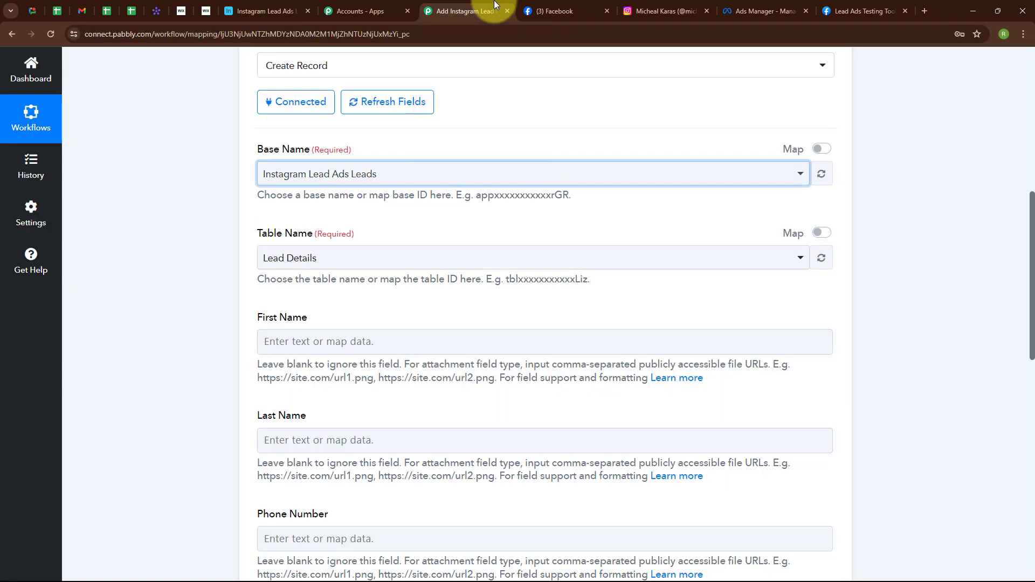
click(331, 269)
click(323, 321)
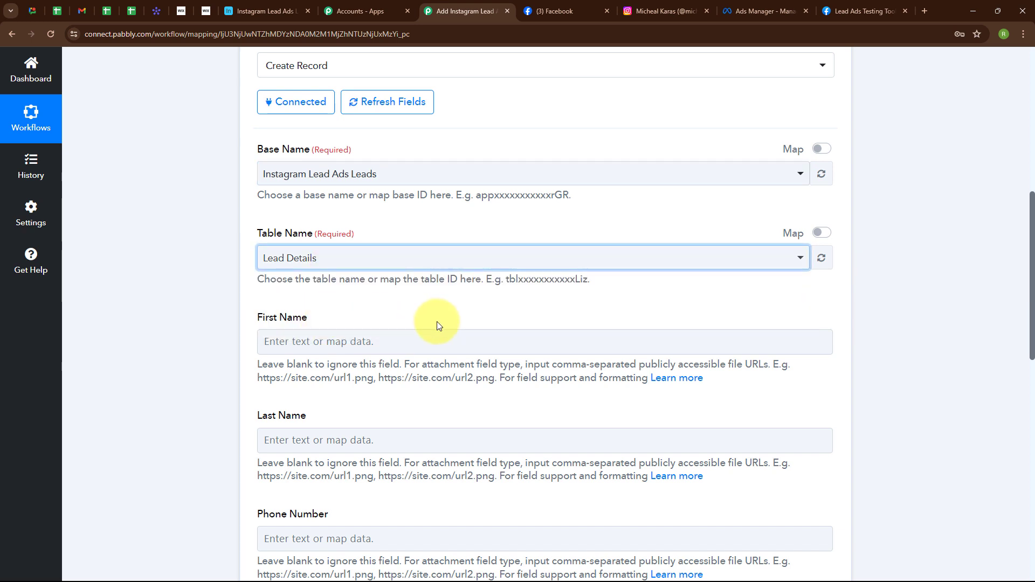
Map the record's First Name and Last Name fields to the matching Res4 values from the Instagram Lead Ads trigger
scroll(324, 188, down, 4)
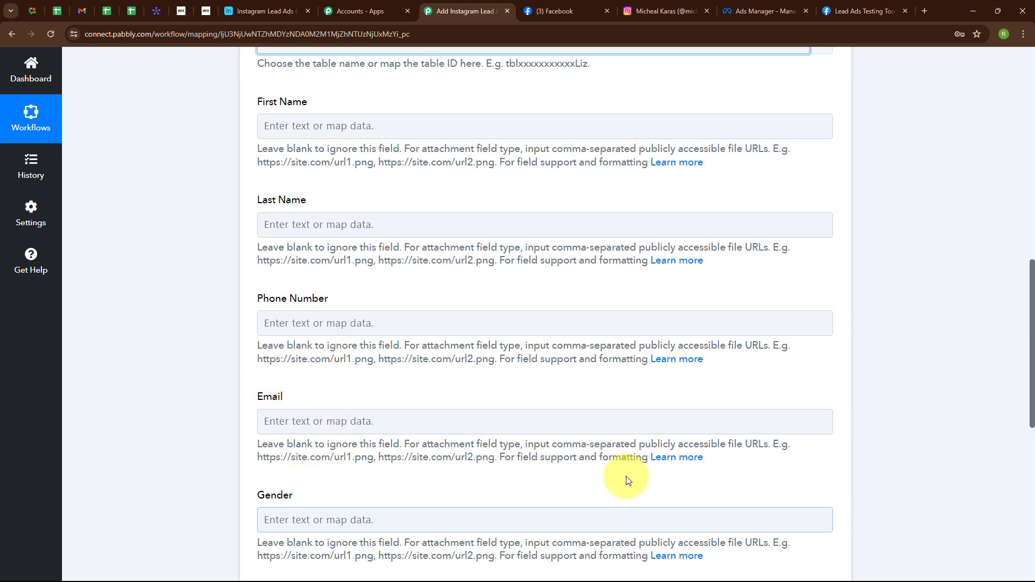
click(697, 322)
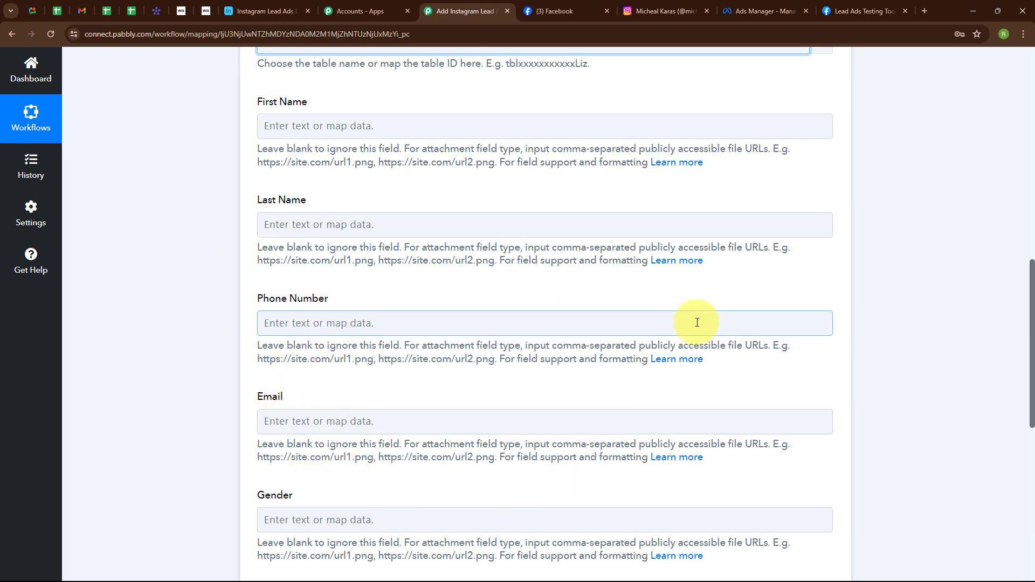
click(290, 133)
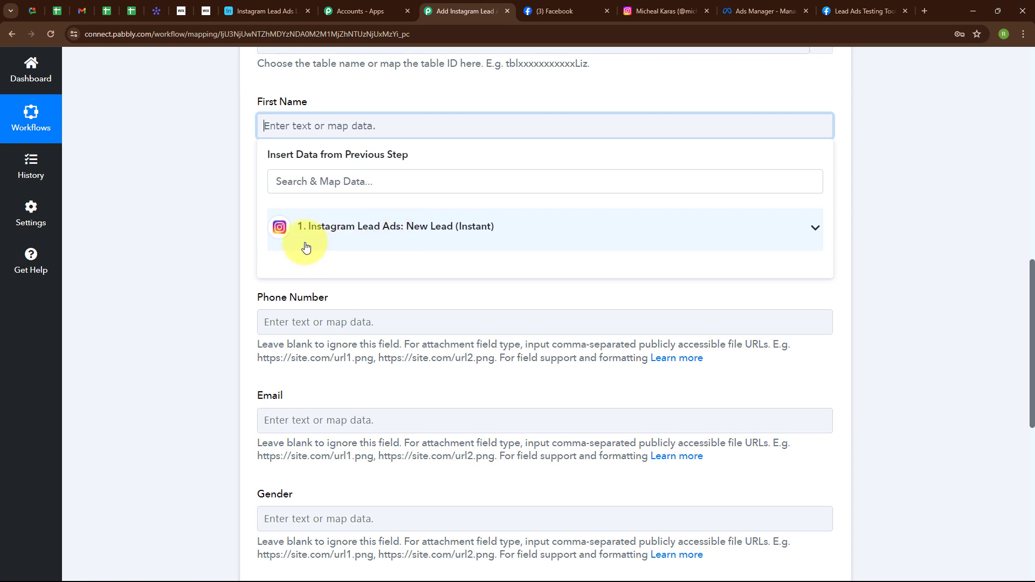
click(395, 227)
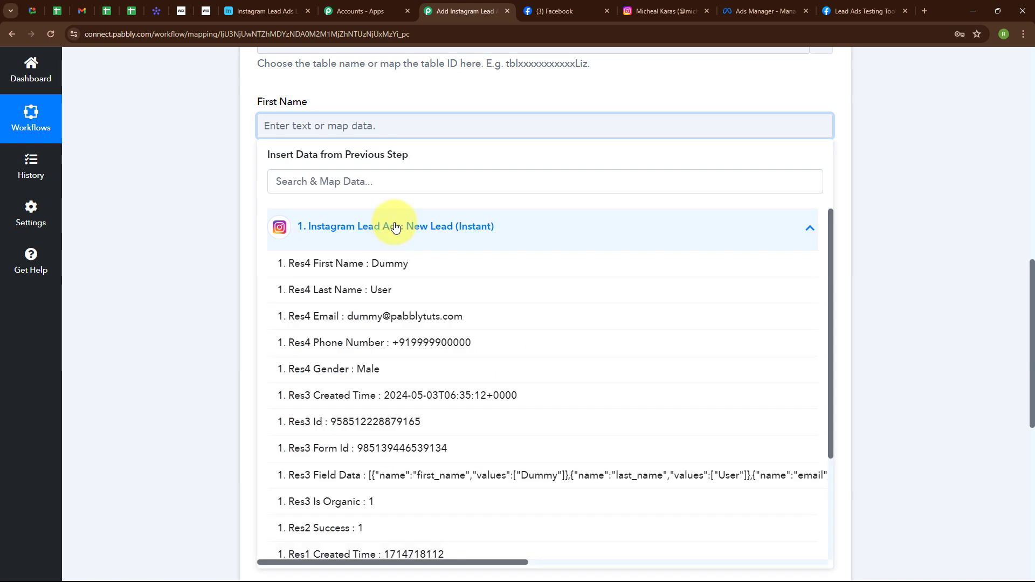
click(403, 264)
click(376, 184)
click(404, 275)
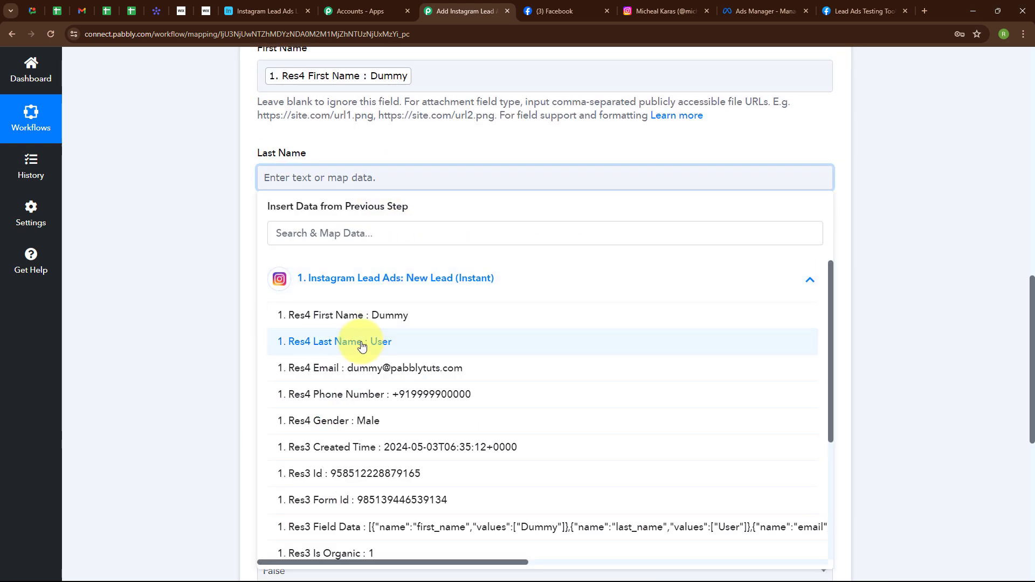
click(370, 341)
Map the Phone Number and Email fields to the trigger's Res4 Phone Number and Res4 Email values
scroll(334, 218, up, 3)
click(335, 221)
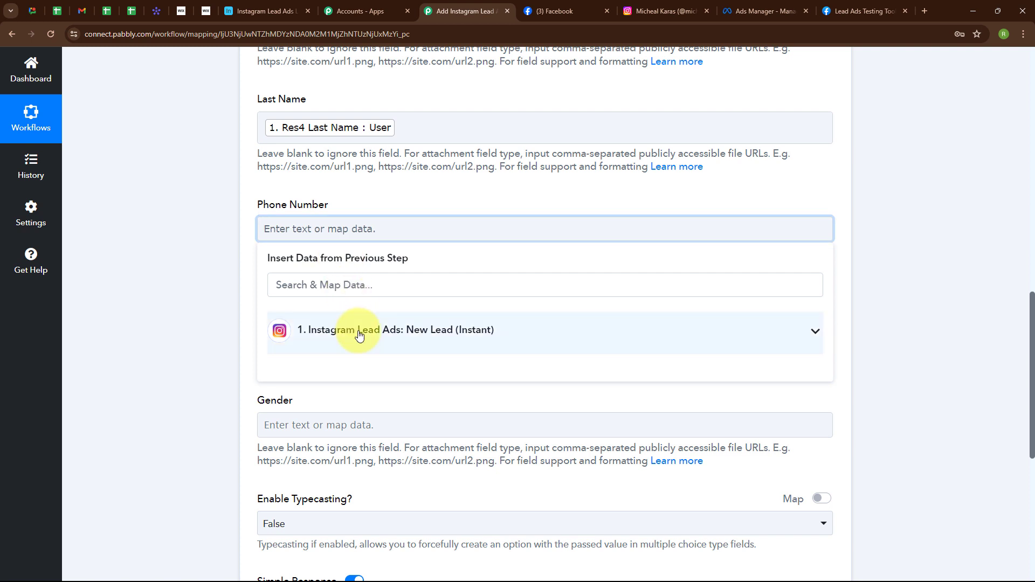
click(358, 331)
click(330, 402)
scroll(326, 387, down, 2)
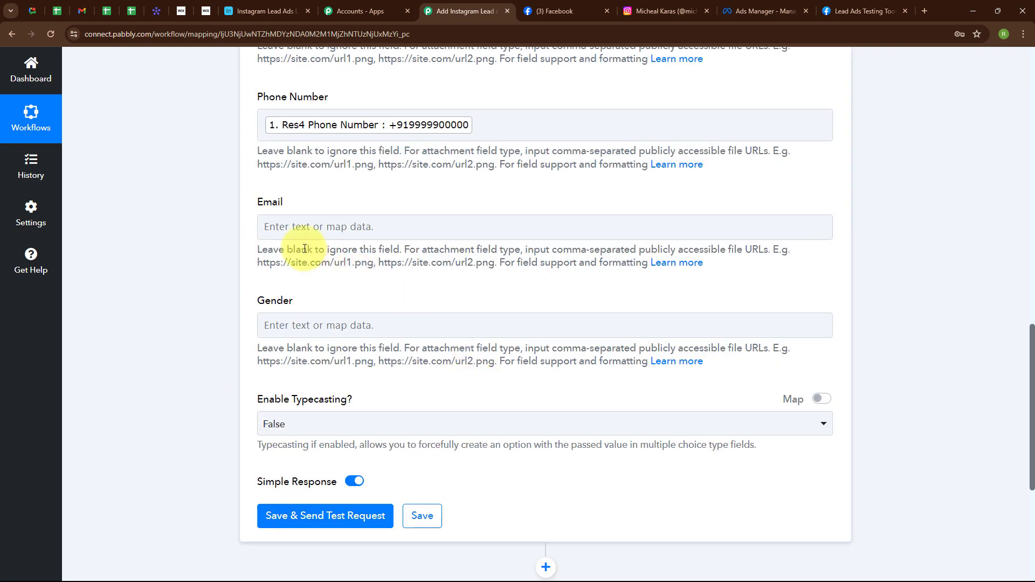
click(273, 225)
click(302, 327)
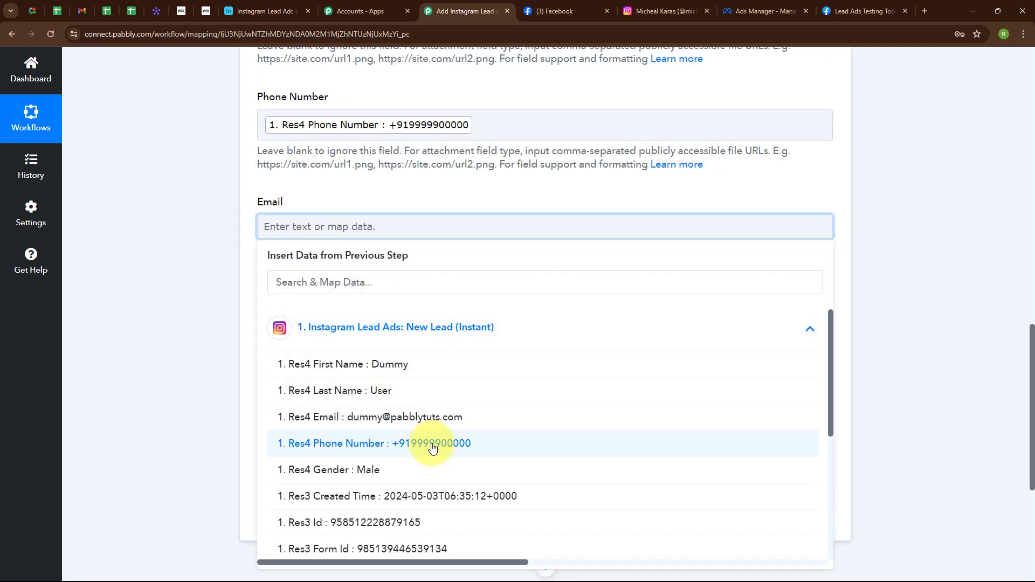
click(377, 416)
click(557, 268)
Map the Gender field to the trigger's Res4 Gender value and set Enable Typecasting to False
scroll(557, 268, down, 3)
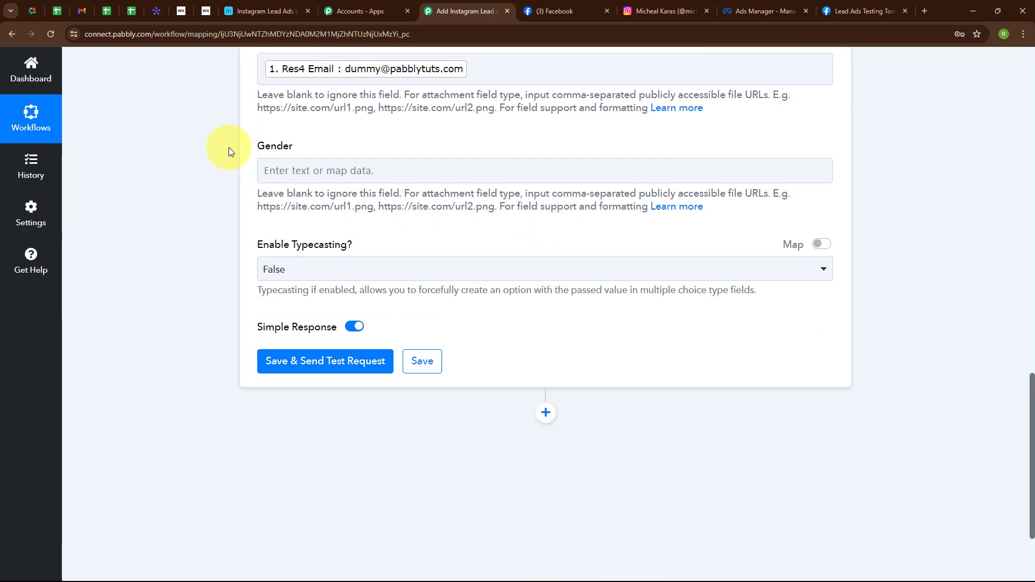
click(314, 170)
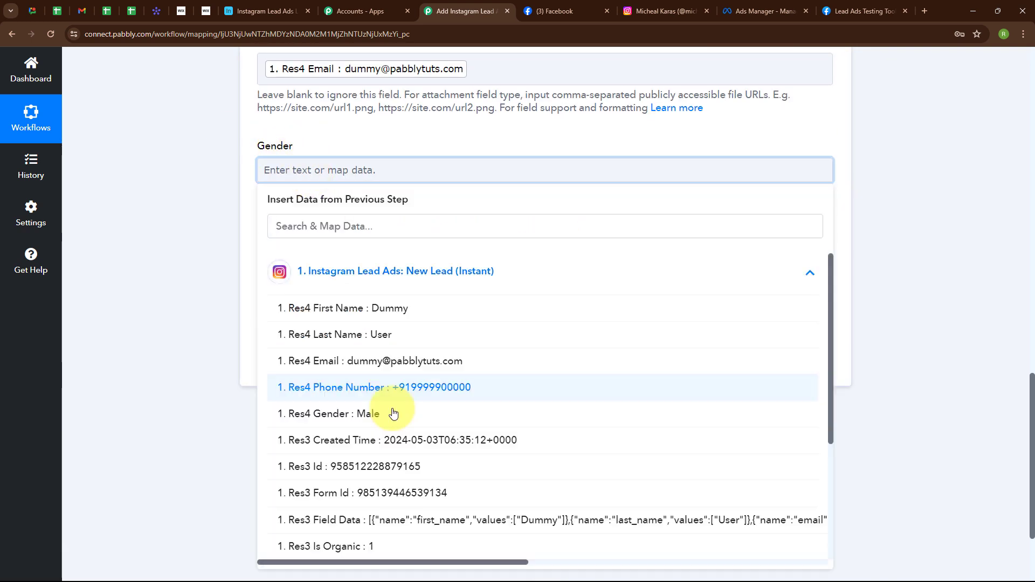
click(410, 422)
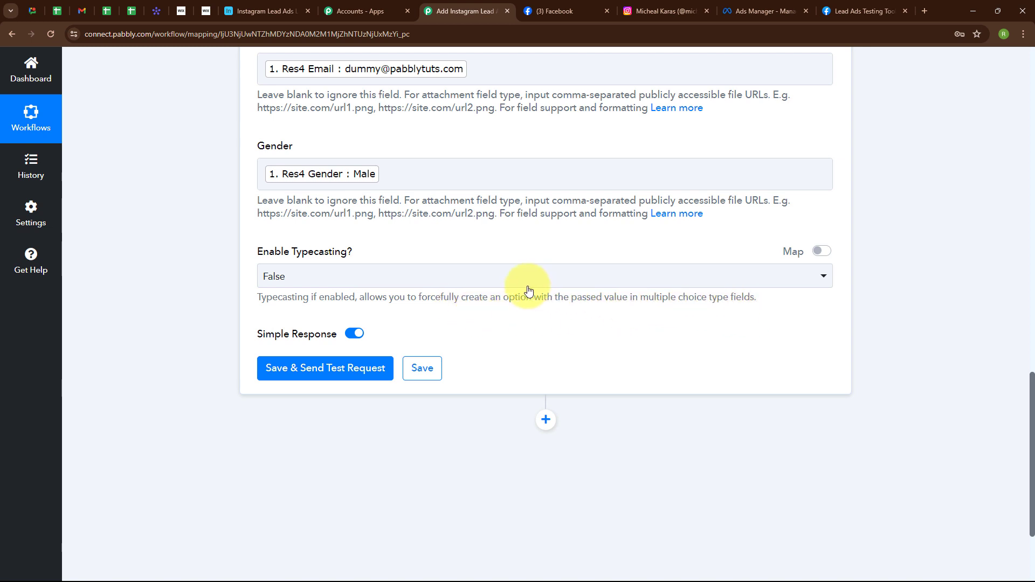
click(429, 278)
click(334, 349)
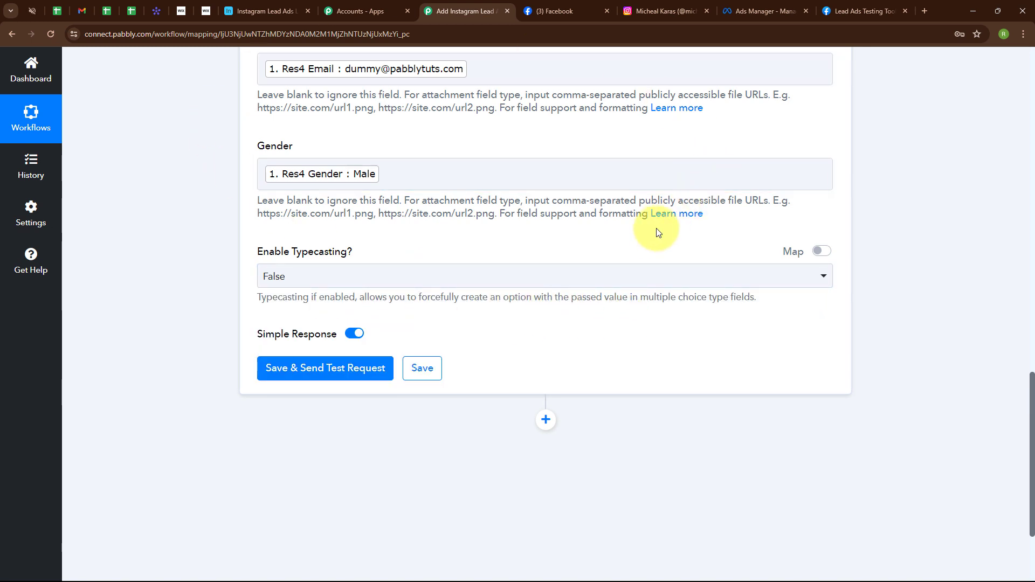
Save the Airtable action with a test request, check the response and the Lead Details table, and return to the workflow
click(334, 367)
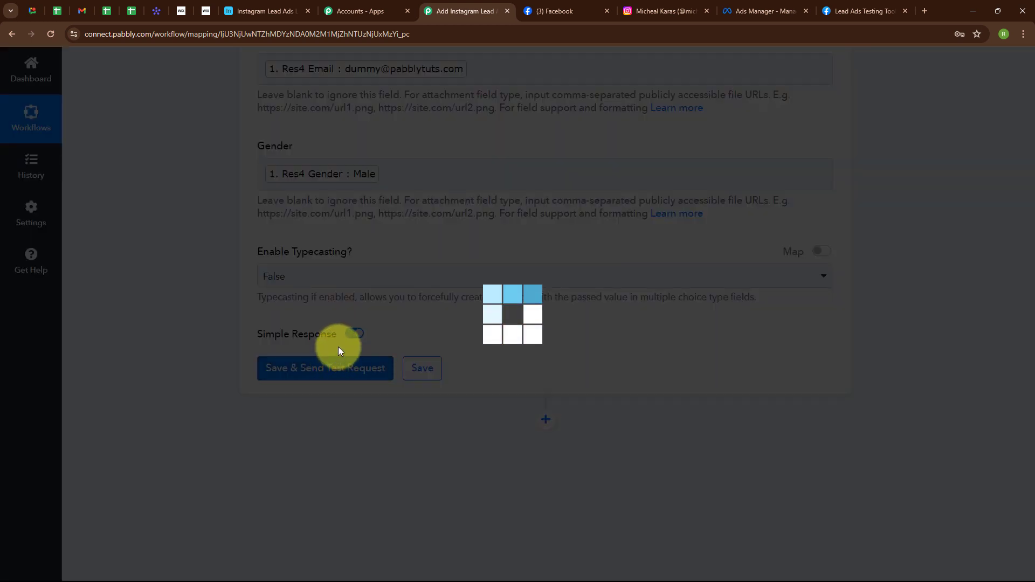
scroll(566, 308, down, 5)
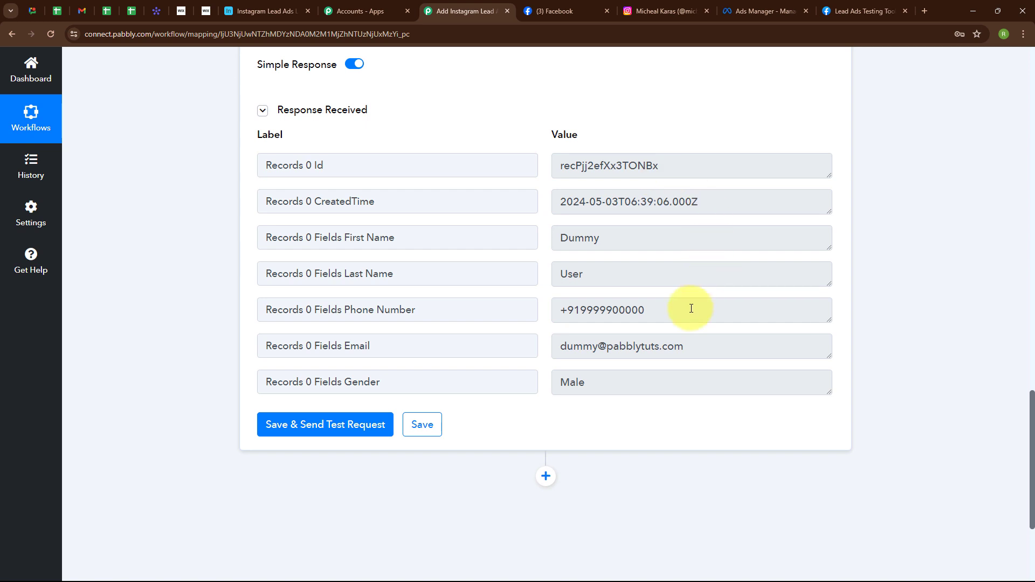
click(257, 10)
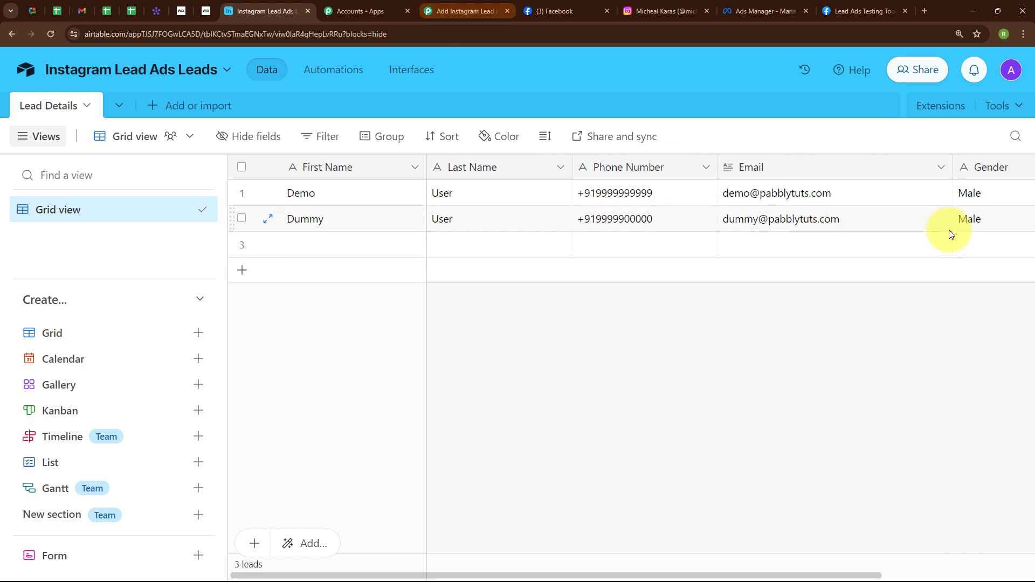
click(494, 7)
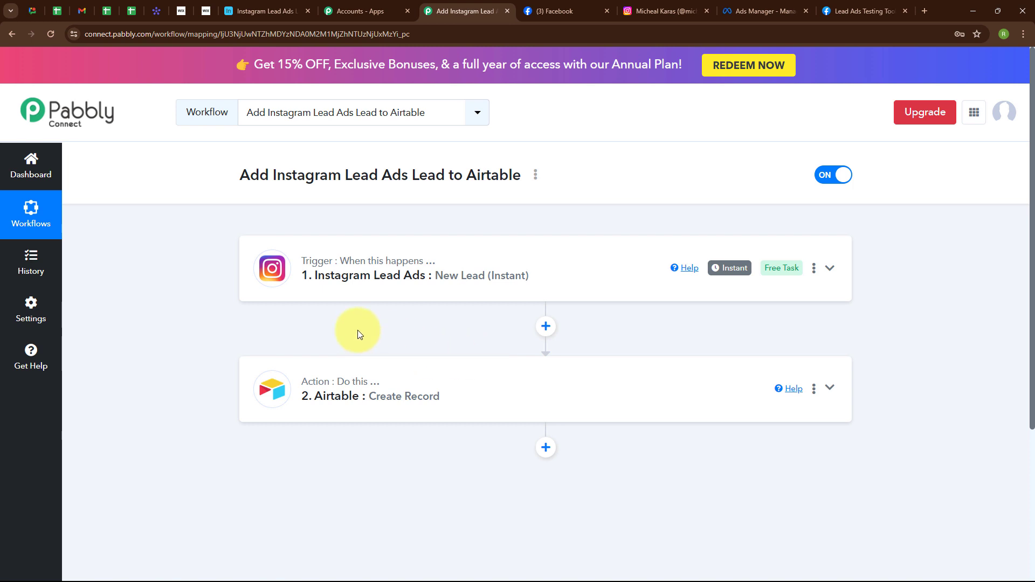
Delete the existing test lead of the New Instagram Leads form in Meta's Lead Ads Testing Tool and reload the page
click(856, 10)
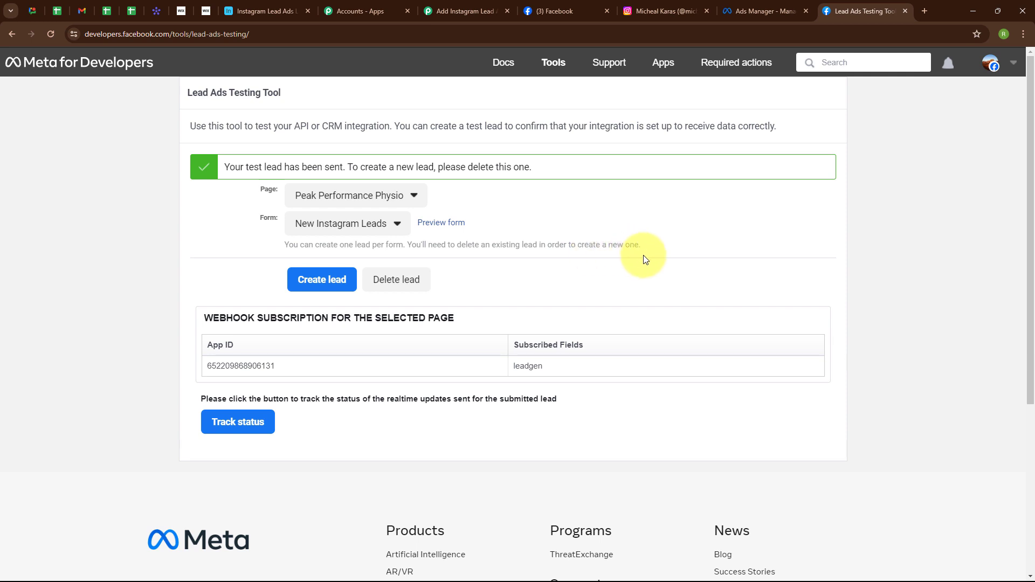
click(396, 279)
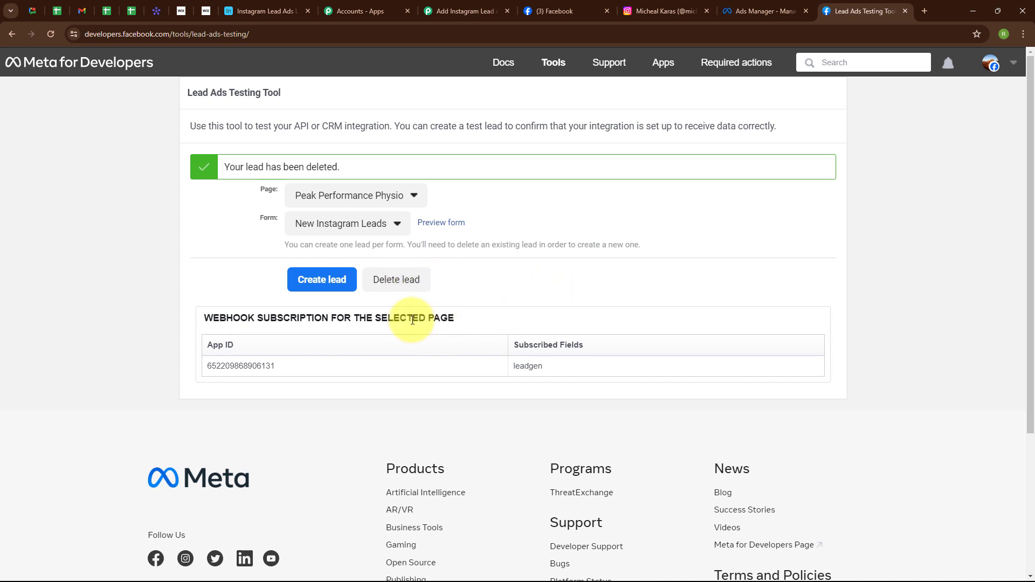
click(51, 33)
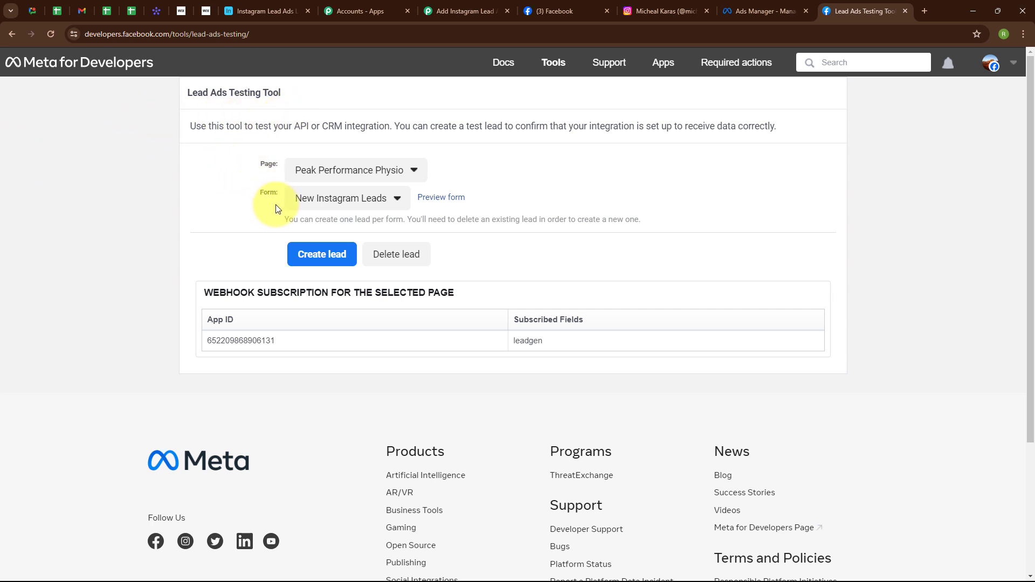
Submit a test lead through the New Instagram Leads form preview, entering the lead's name, email, phone number and the gender Female
click(441, 197)
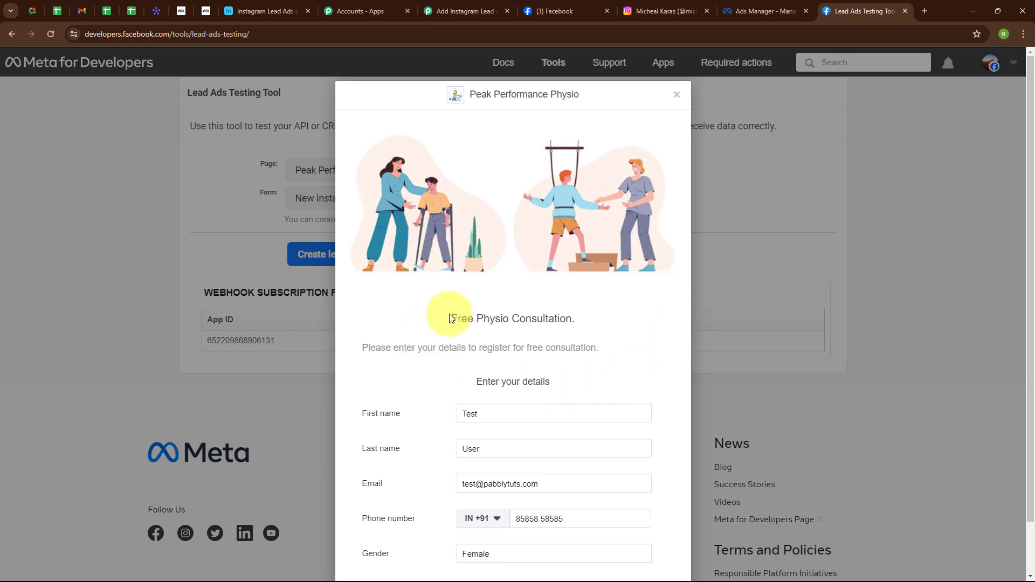
scroll(452, 318, down, 1)
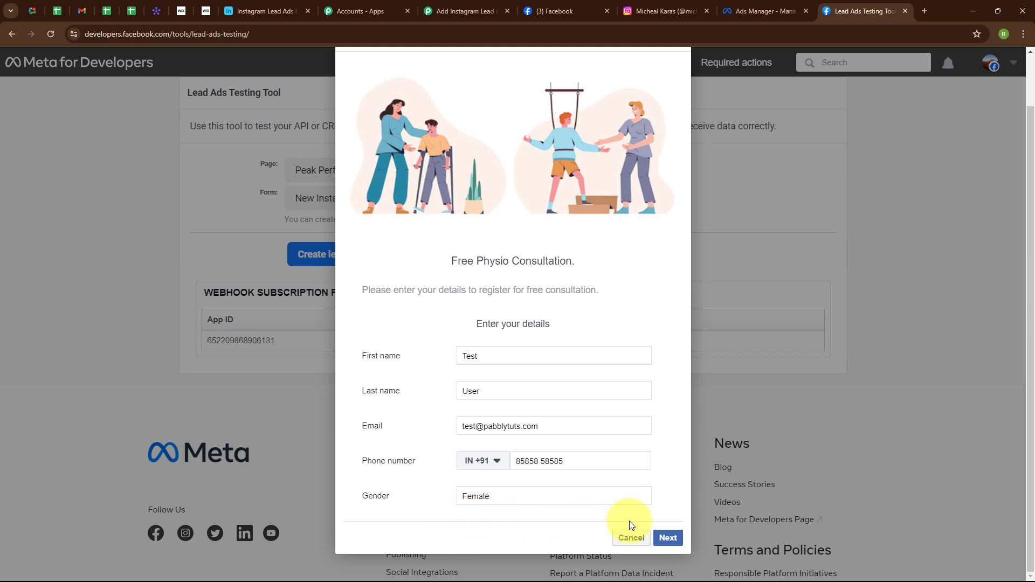
click(674, 539)
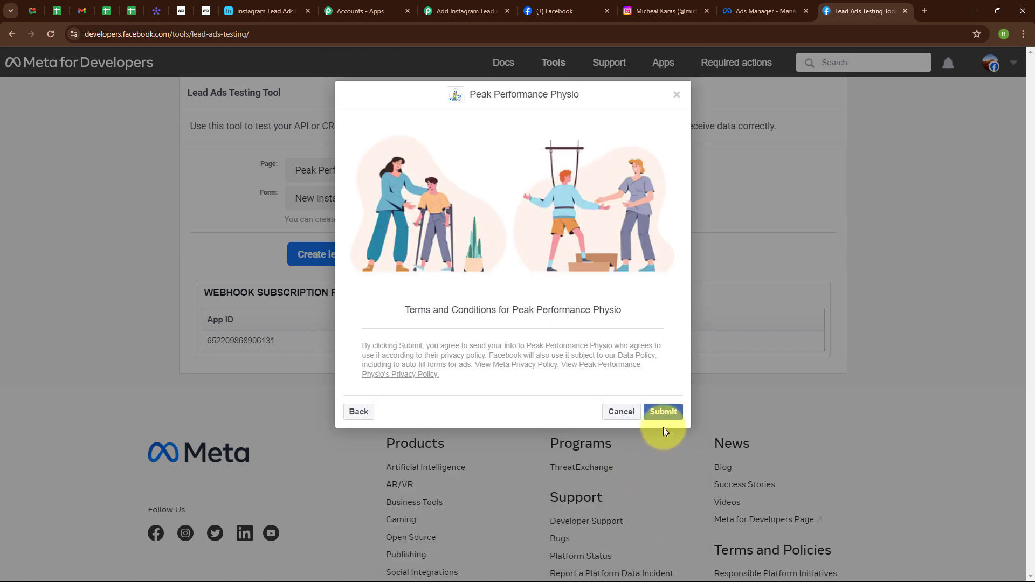
click(664, 415)
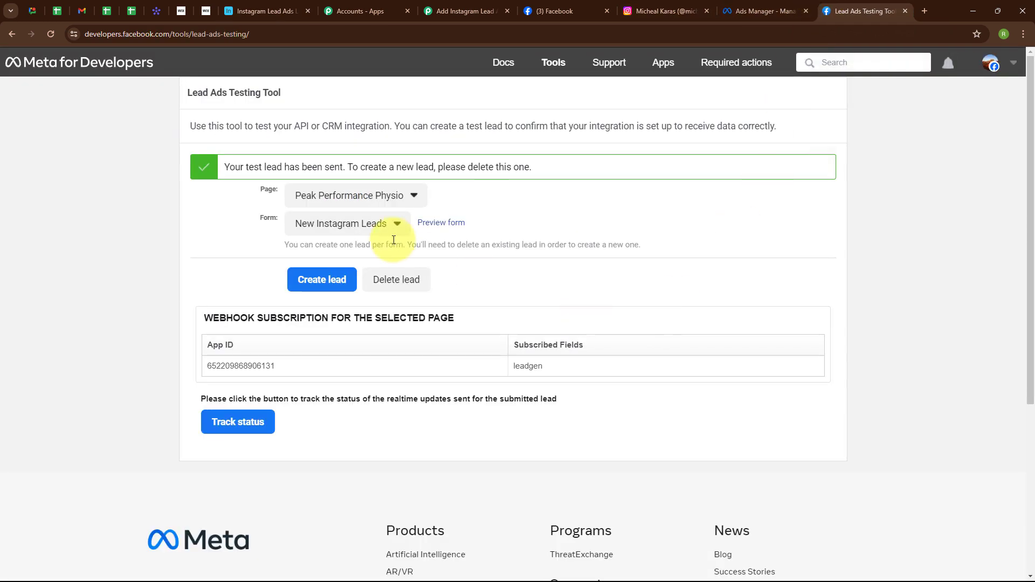
Check the Lead Details table in Airtable for the submitted lead, and return to the Pabbly Connect workflow
click(262, 10)
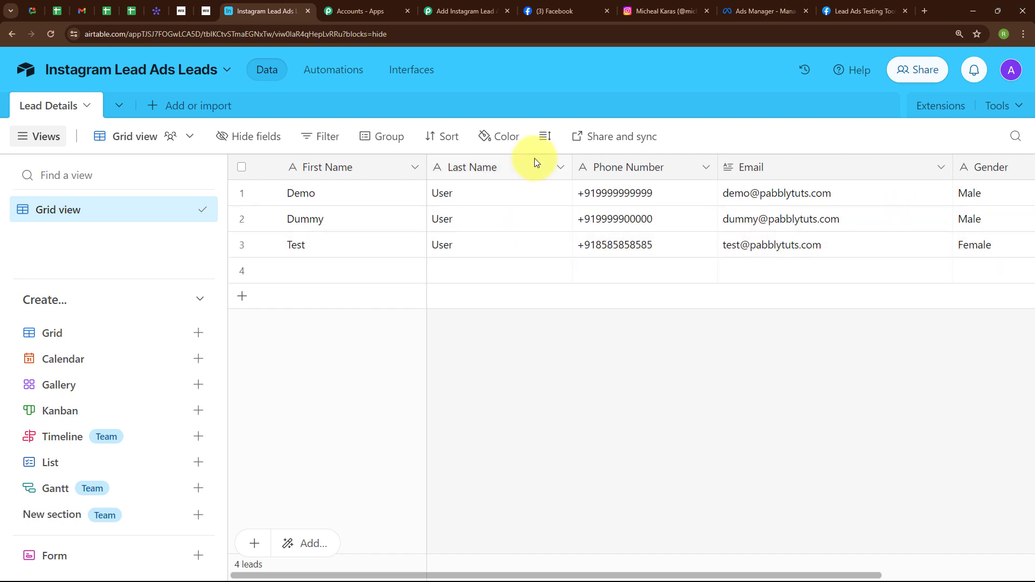
click(479, 10)
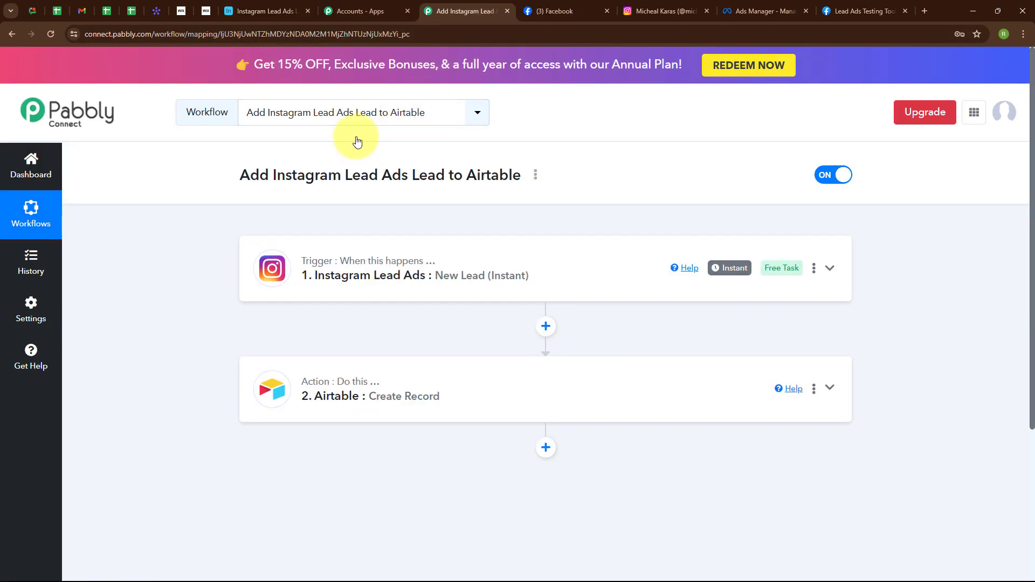